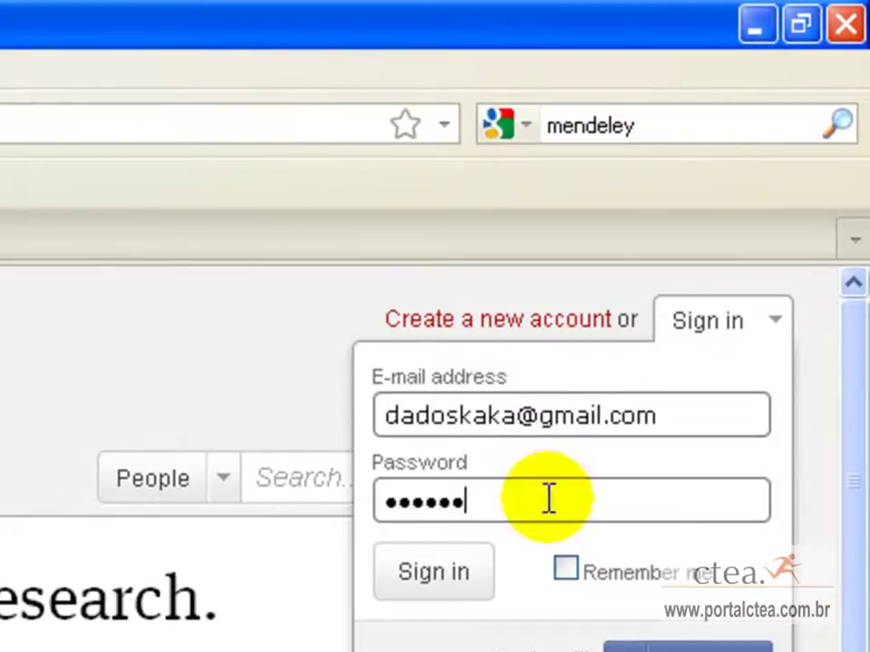
Step: Submit the sign-in to Mendeley and search people for the colleague's full name
{"action": "key", "text": "Return"}
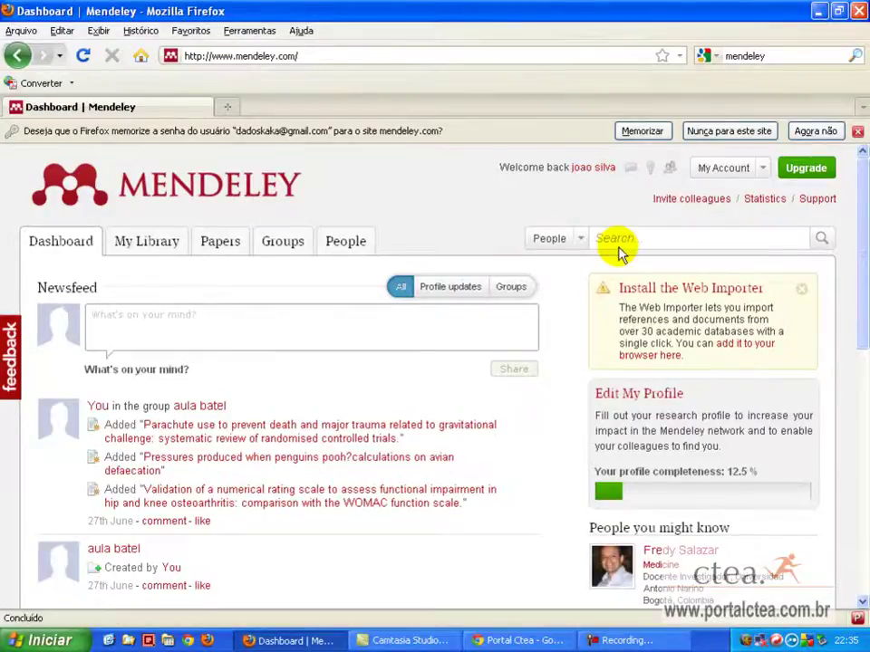
{"action": "left_click", "coordinate": [575, 240]}
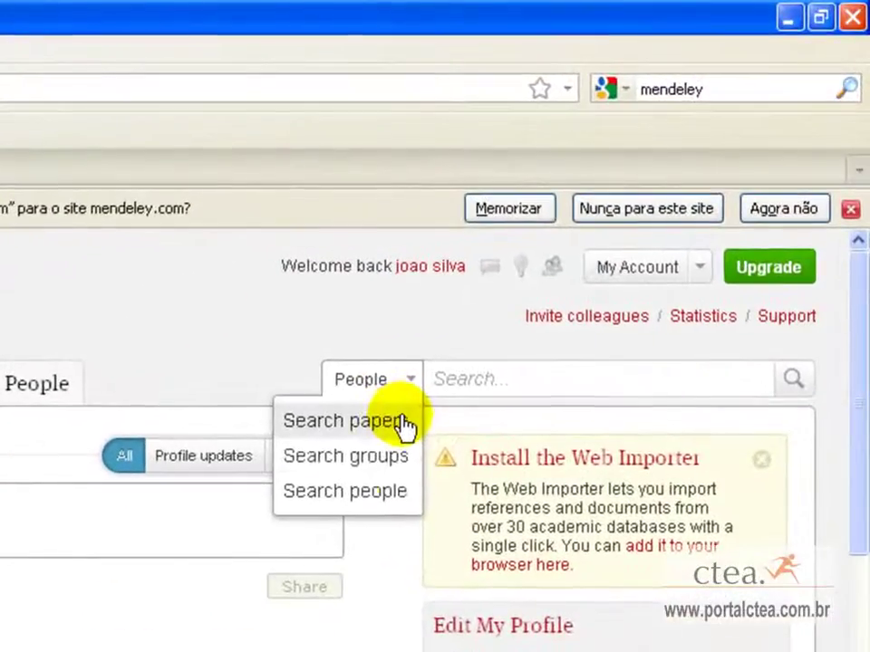
{"action": "left_click", "coordinate": [401, 502]}
{"action": "type", "text": "edmar"}
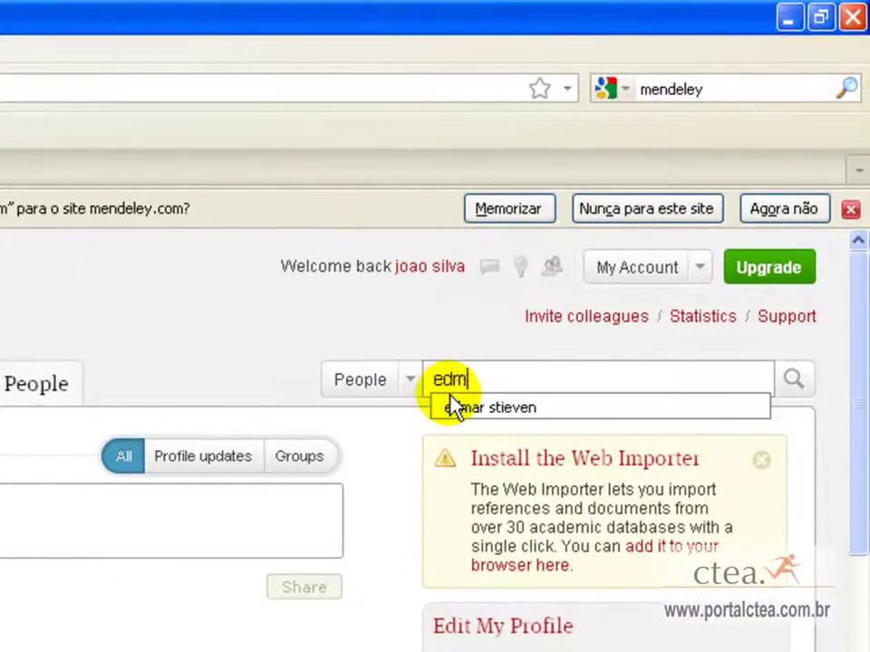
{"action": "left_click", "coordinate": [502, 409]}
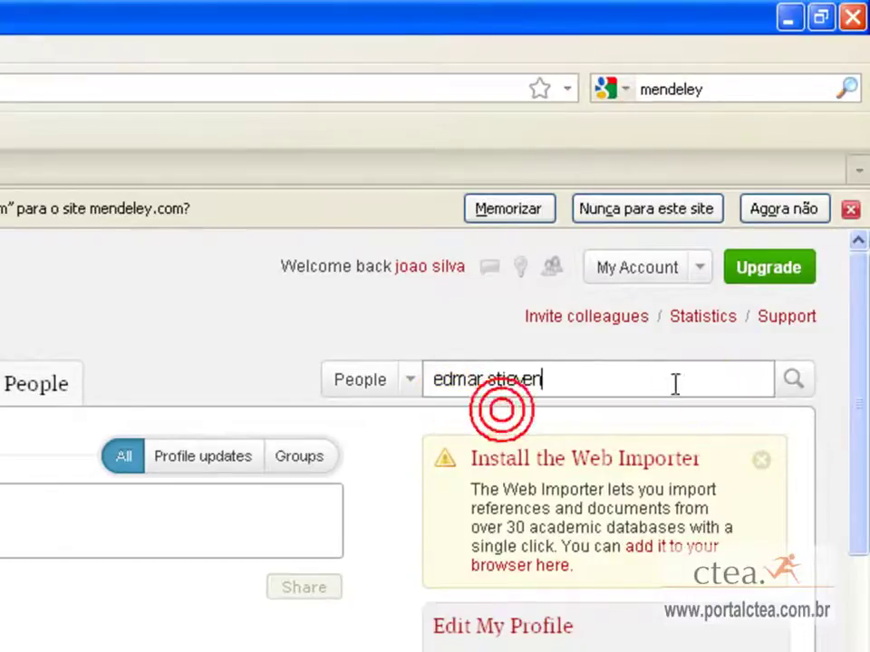
{"action": "left_click", "coordinate": [788, 382]}
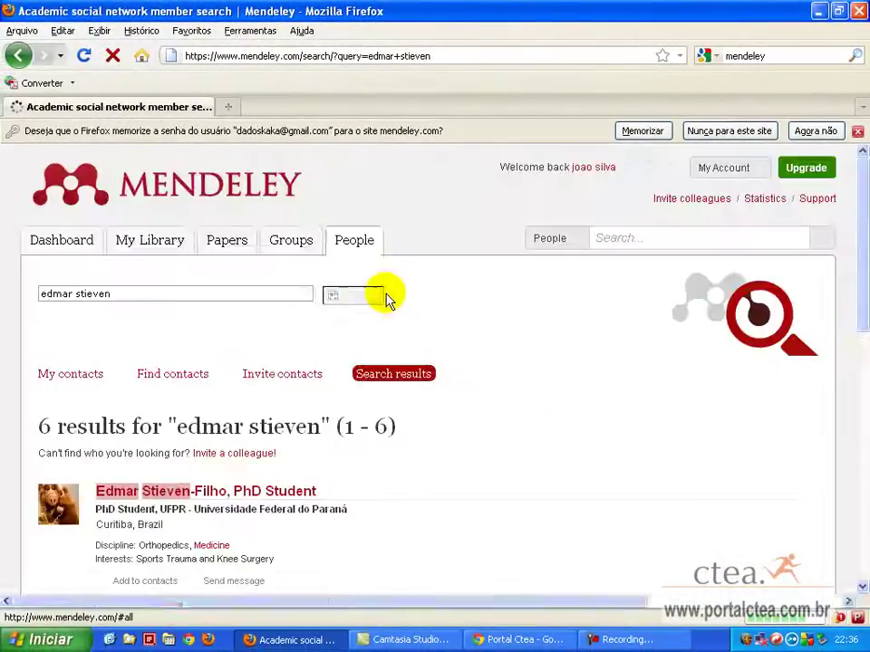
Step: Open the matching colleague's profile from the search results and send that person a contact request
{"action": "scroll", "coordinate": [108, 450], "scroll_direction": "down", "scroll_amount": 1}
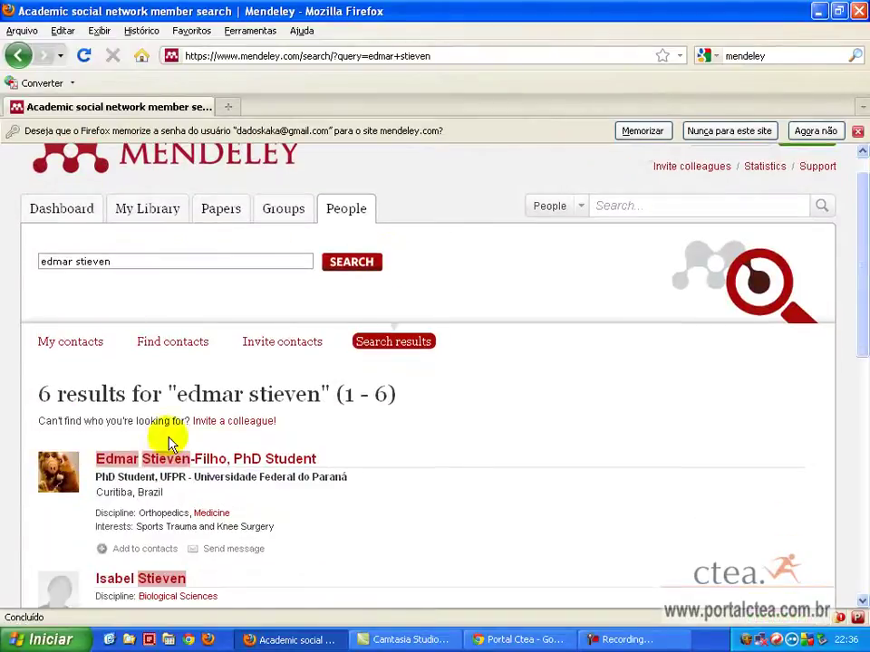
{"action": "left_click", "coordinate": [243, 457]}
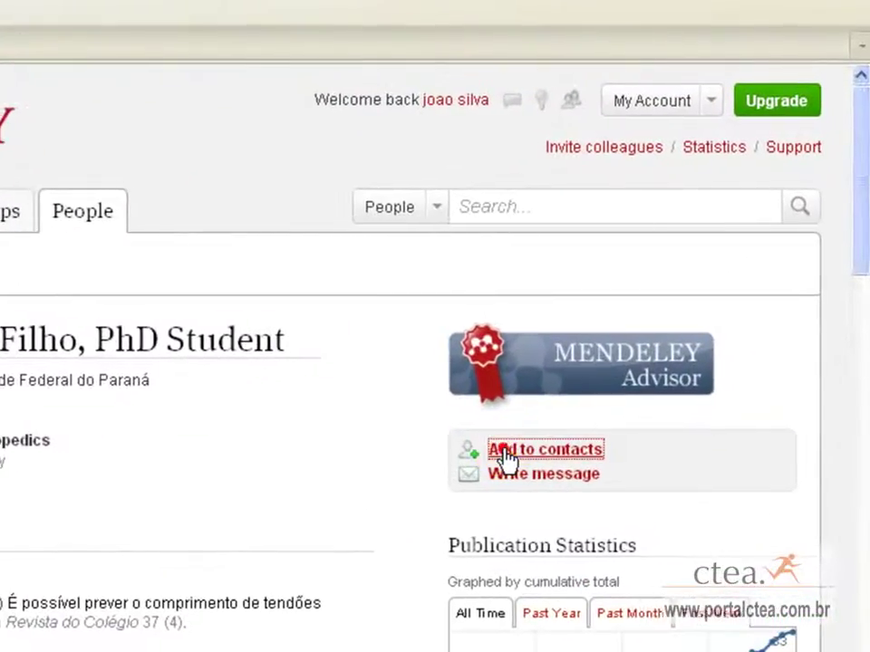
{"action": "left_click", "coordinate": [626, 377]}
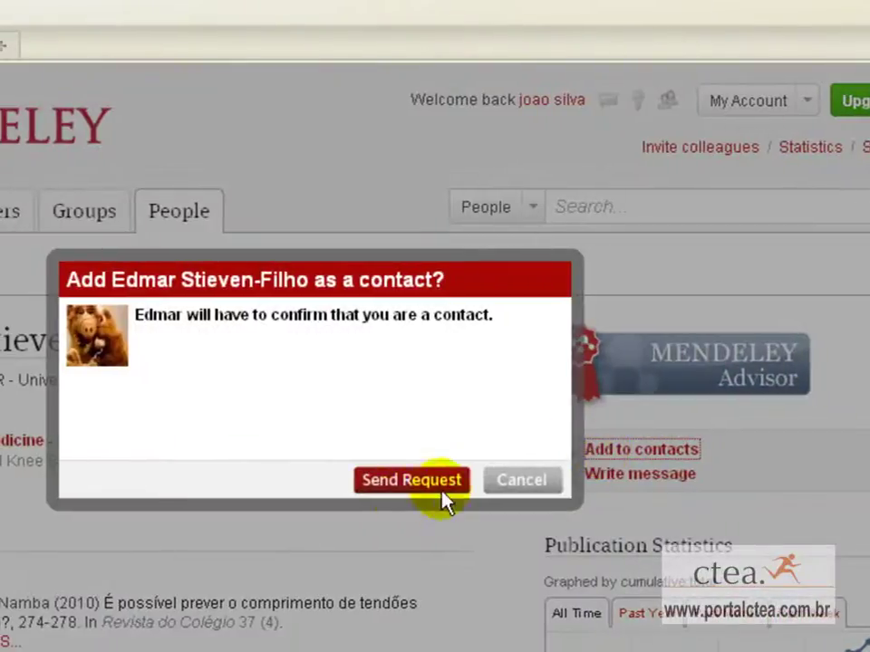
{"action": "left_click", "coordinate": [372, 482]}
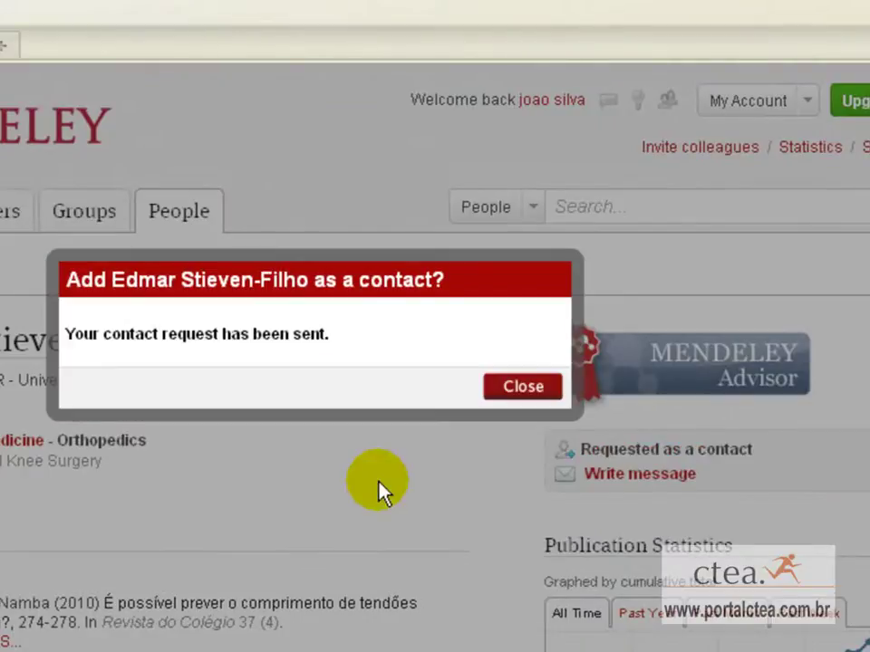
{"action": "left_click", "coordinate": [523, 388]}
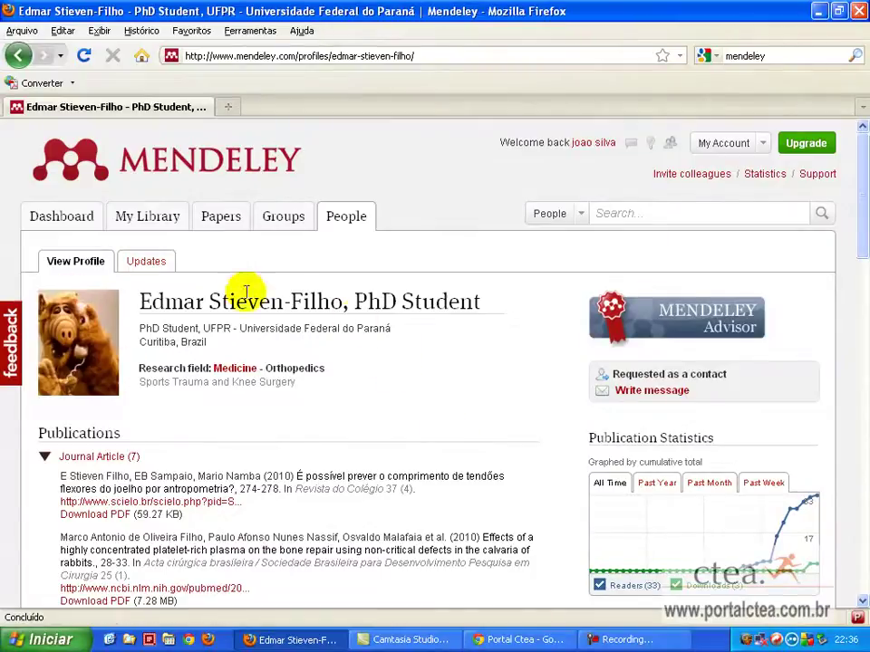
Step: Switch to Chrome and sign in to the colleague's Gmail inbox in a new tab using the saved account e-mail
{"action": "left_click", "coordinate": [518, 639]}
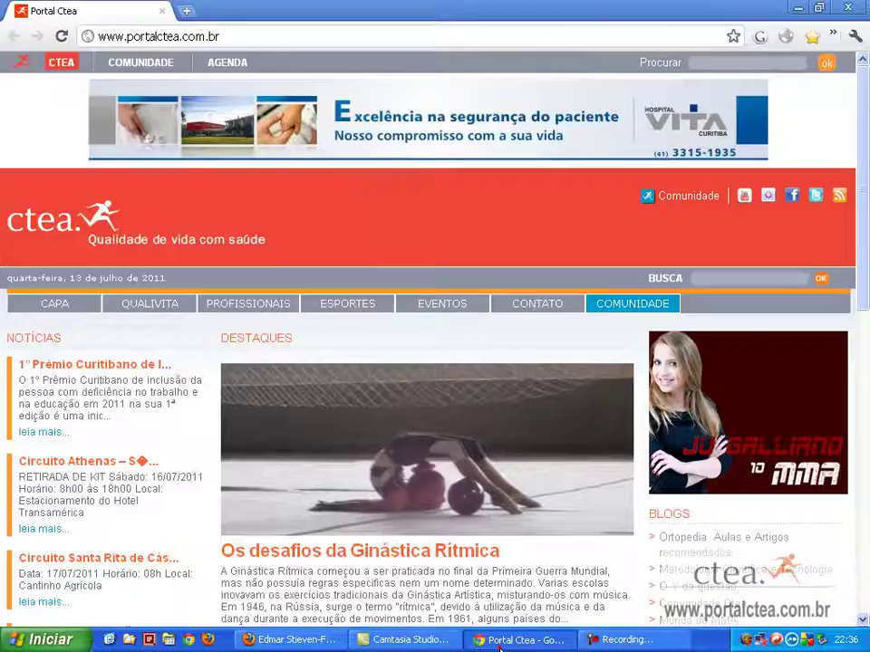
{"action": "left_click", "coordinate": [177, 11]}
{"action": "left_click", "coordinate": [37, 77]}
{"action": "left_click", "coordinate": [743, 175]}
{"action": "key", "text": "Down"}
{"action": "key", "text": "Return"}
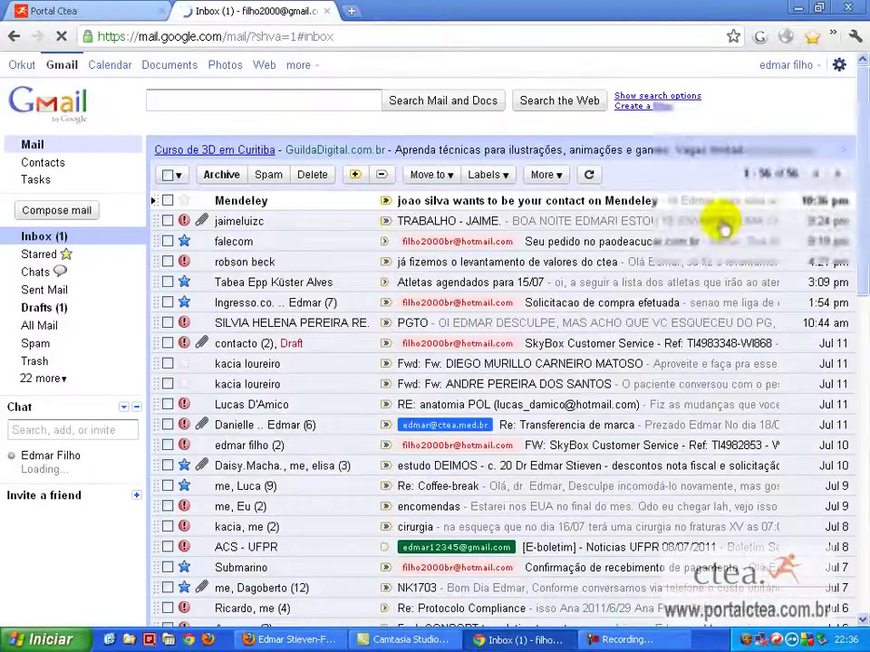
Step: Read the Mendeley contact-request e-mail and follow its link to the my-contacts page
{"action": "left_click", "coordinate": [282, 201]}
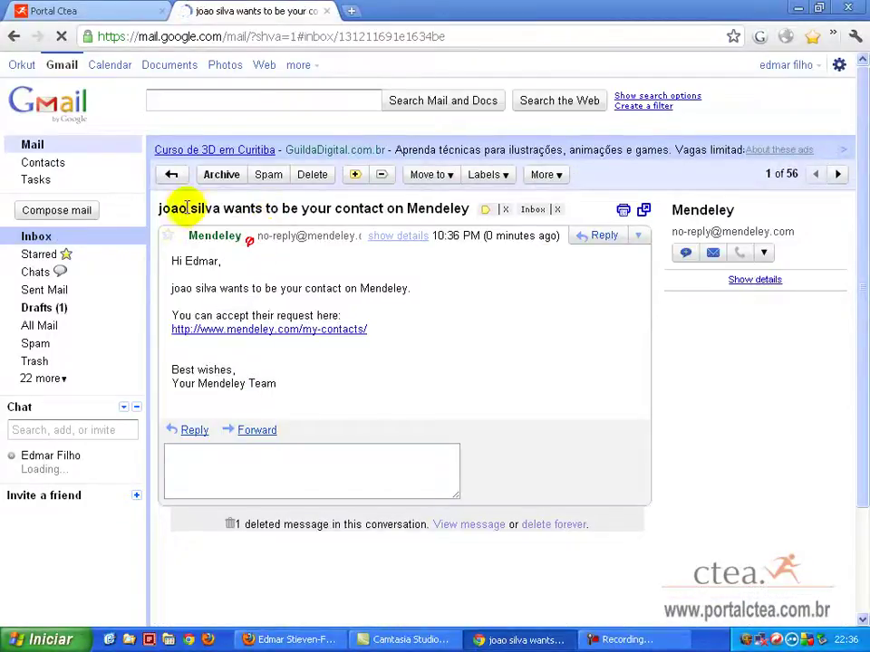
{"action": "left_click_drag", "start_coordinate": [160, 210], "coordinate": [225, 214]}
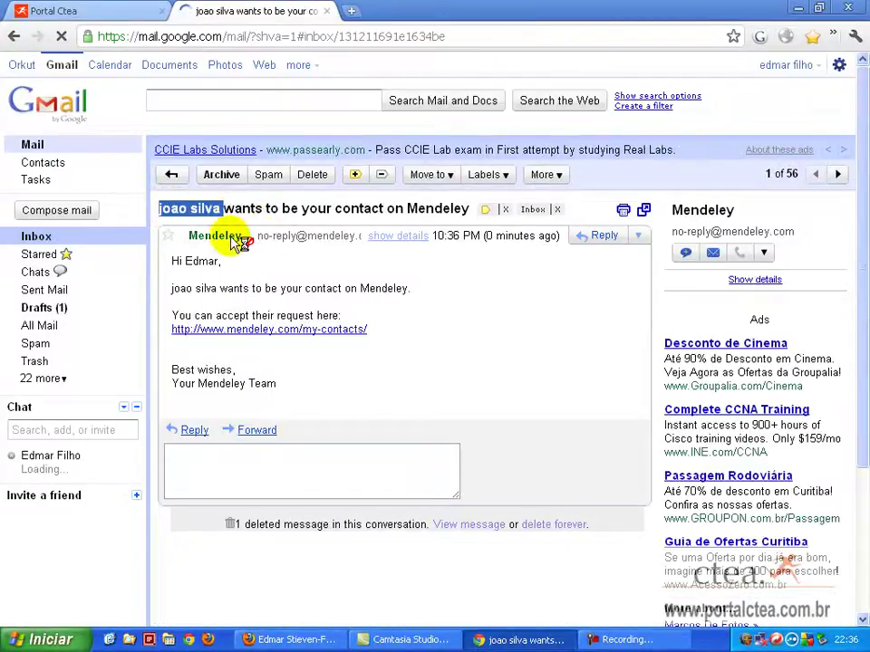
{"action": "left_click", "coordinate": [280, 331]}
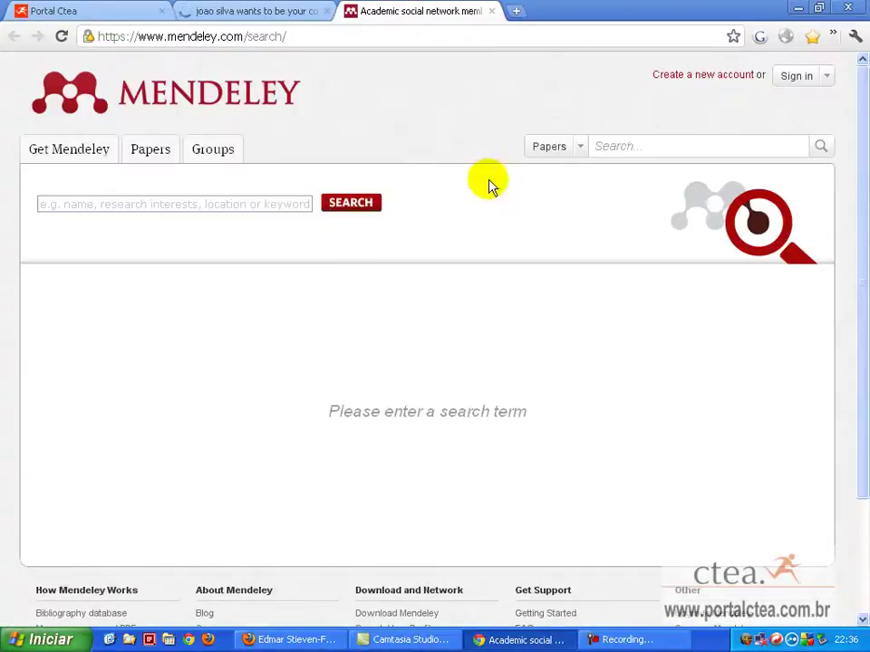
Step: Sign in to Mendeley with the colleague's saved account e-mail and accept the pending contact request
{"action": "left_click", "coordinate": [795, 82]}
{"action": "left_click", "coordinate": [755, 118]}
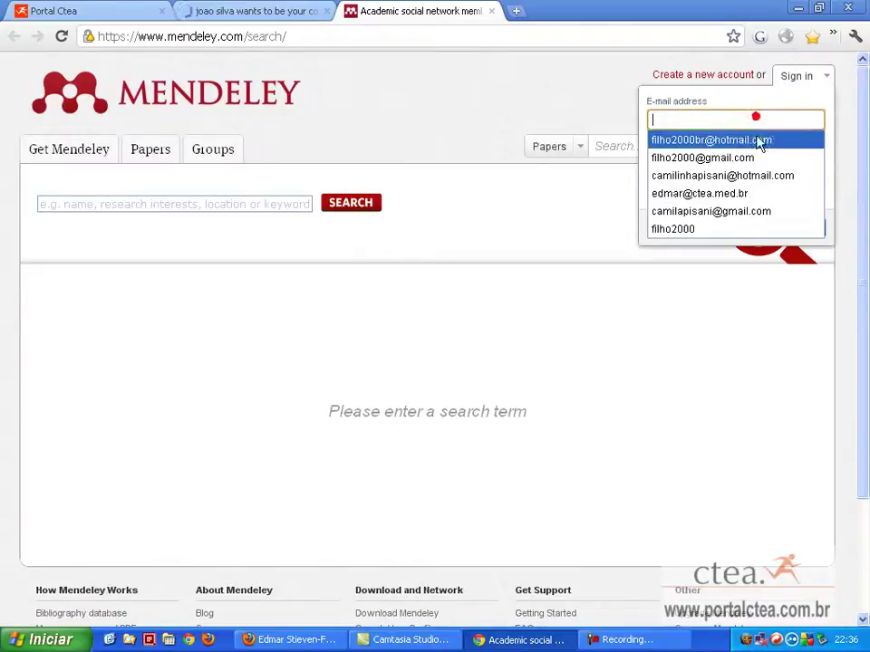
{"action": "left_click", "coordinate": [756, 161]}
{"action": "left_click", "coordinate": [749, 156]}
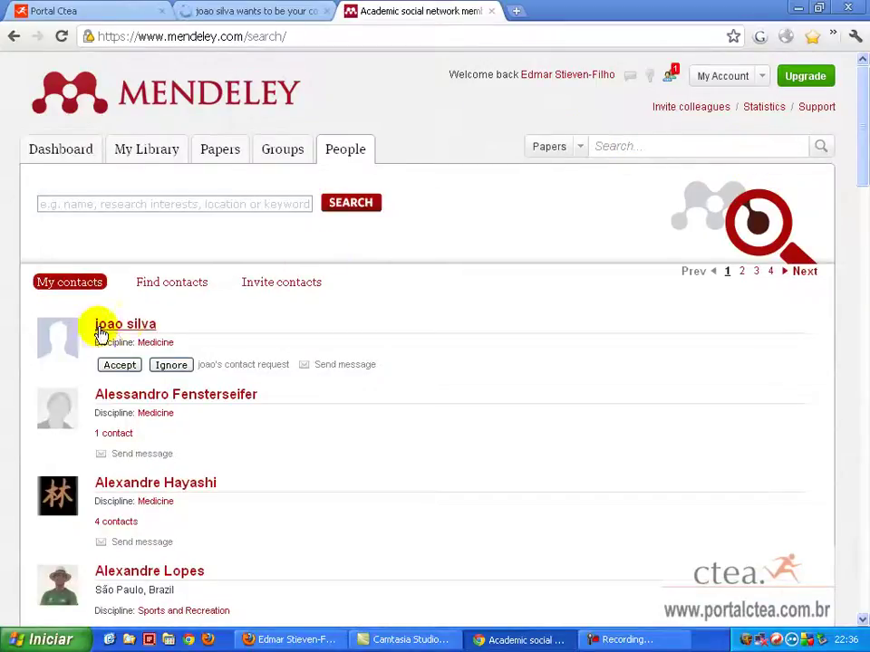
{"action": "left_click", "coordinate": [125, 366]}
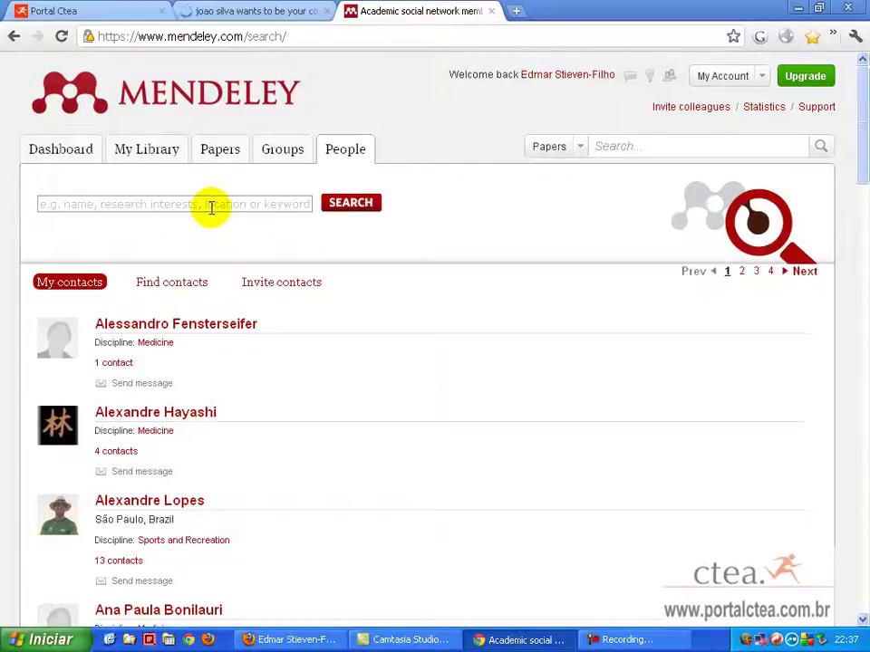
Step: Launch Mendeley Desktop and look at the group creation form and the overview of the existing trabalho garrote group
{"action": "left_click", "coordinate": [110, 640]}
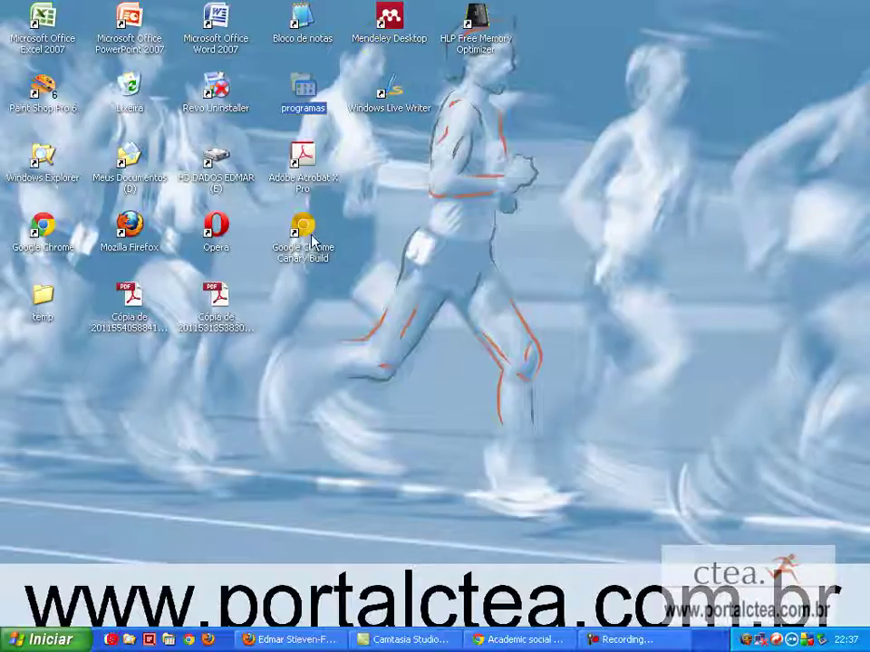
{"action": "left_click", "coordinate": [381, 44]}
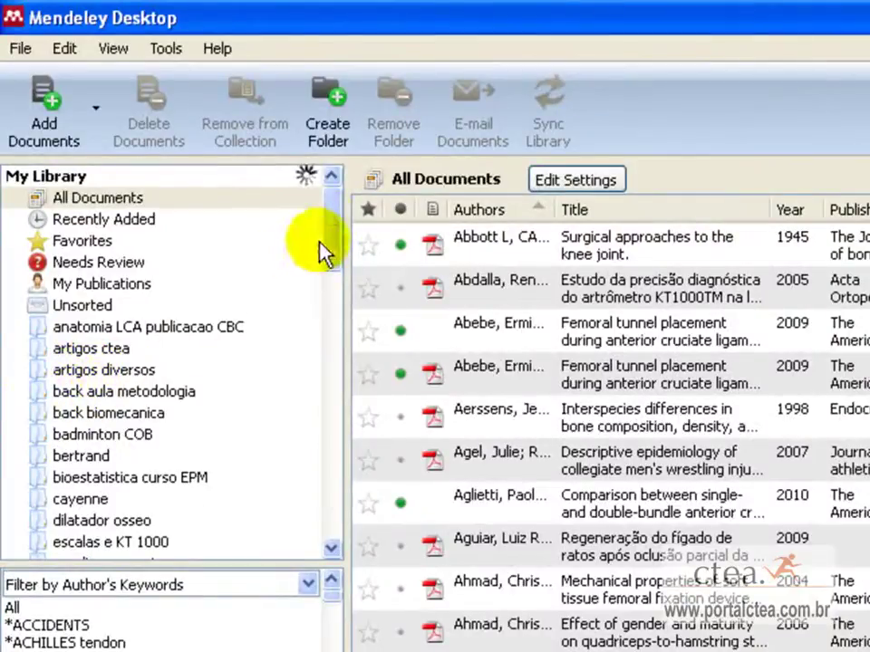
{"action": "left_click_drag", "start_coordinate": [329, 228], "coordinate": [301, 423]}
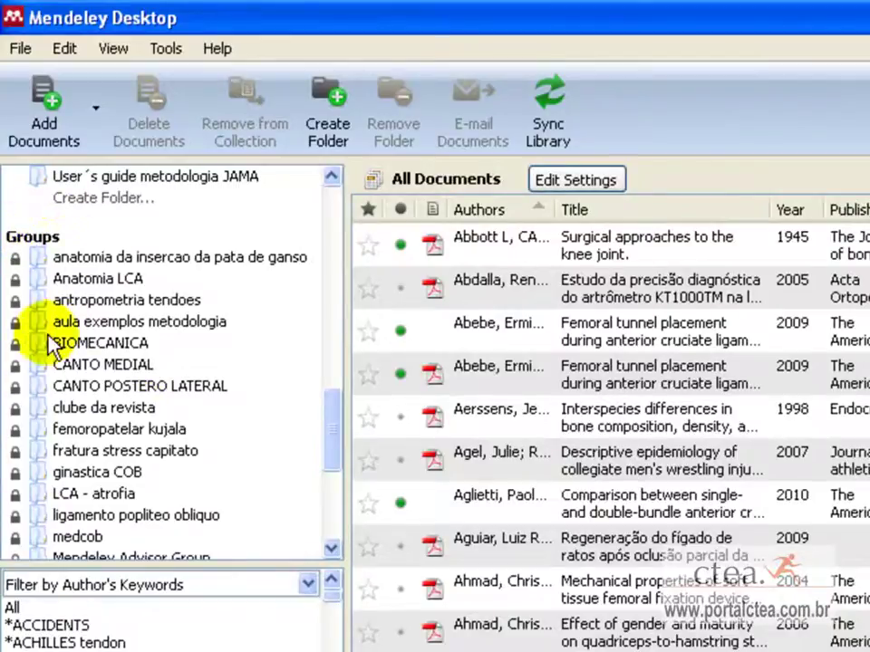
{"action": "left_click_drag", "start_coordinate": [323, 407], "coordinate": [330, 489]}
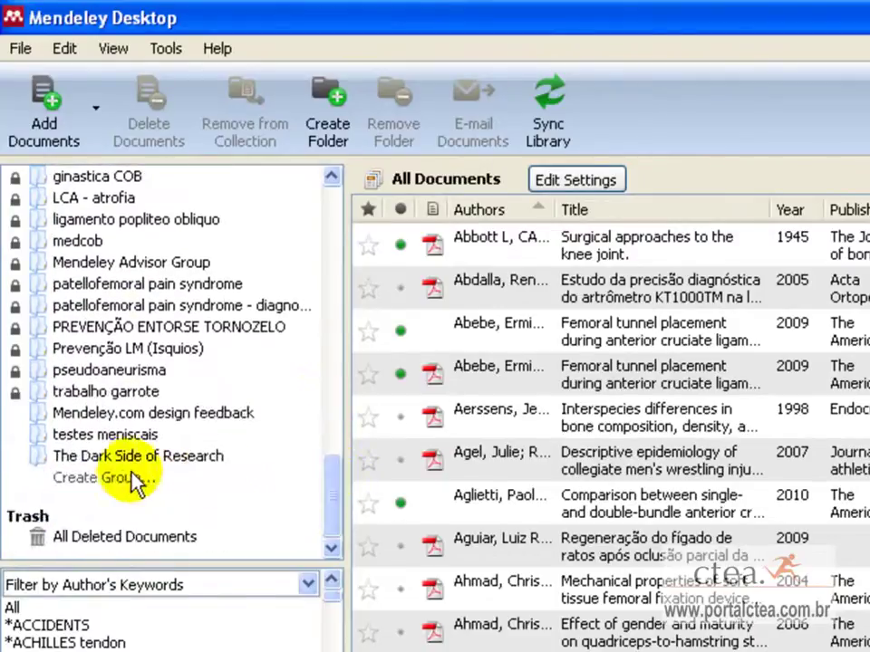
{"action": "left_click", "coordinate": [121, 480]}
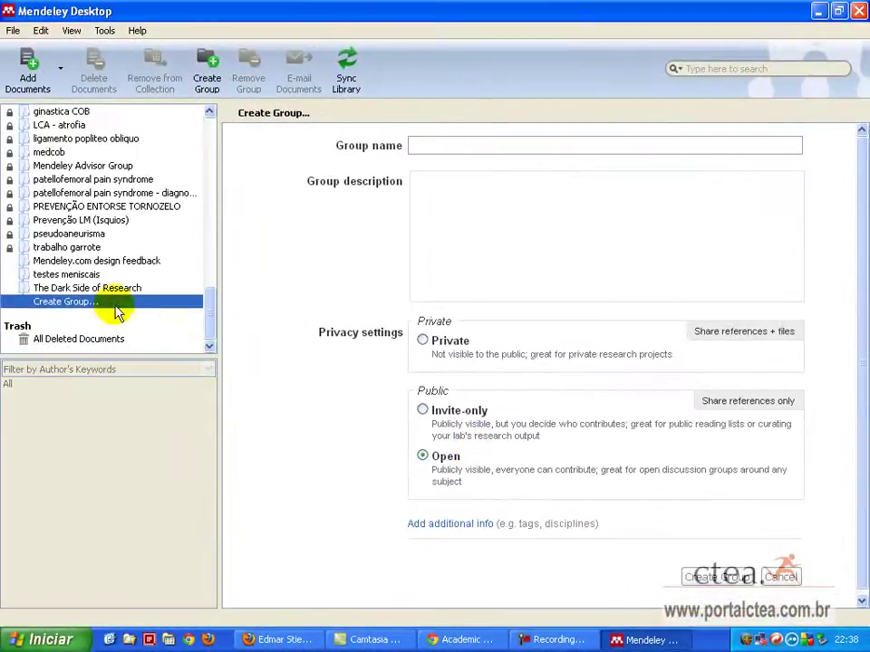
{"action": "left_click", "coordinate": [60, 248]}
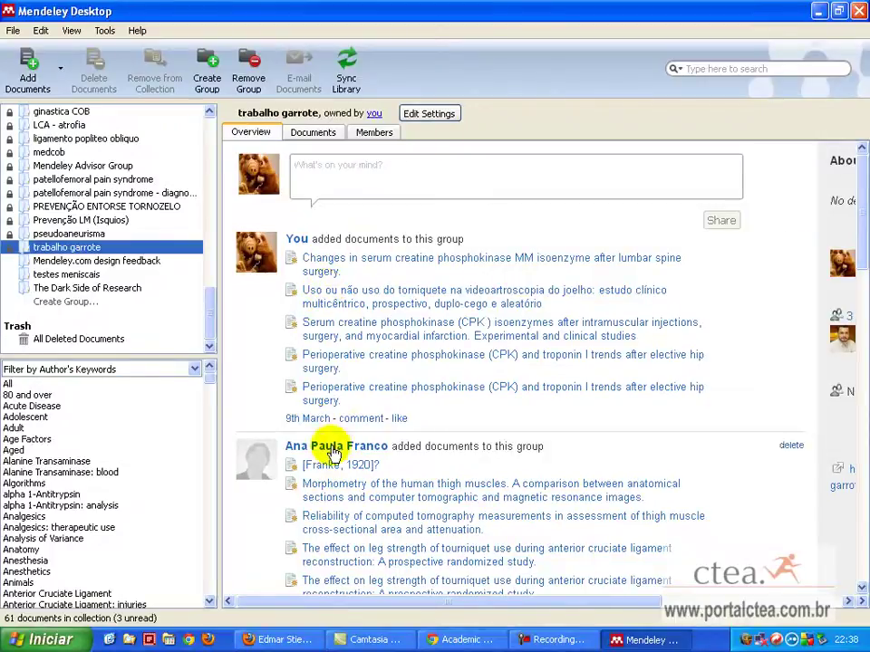
Step: Create a Private group named "video teste" with the description "sdgdfgfdshgfhdf"
{"action": "left_click", "coordinate": [64, 302]}
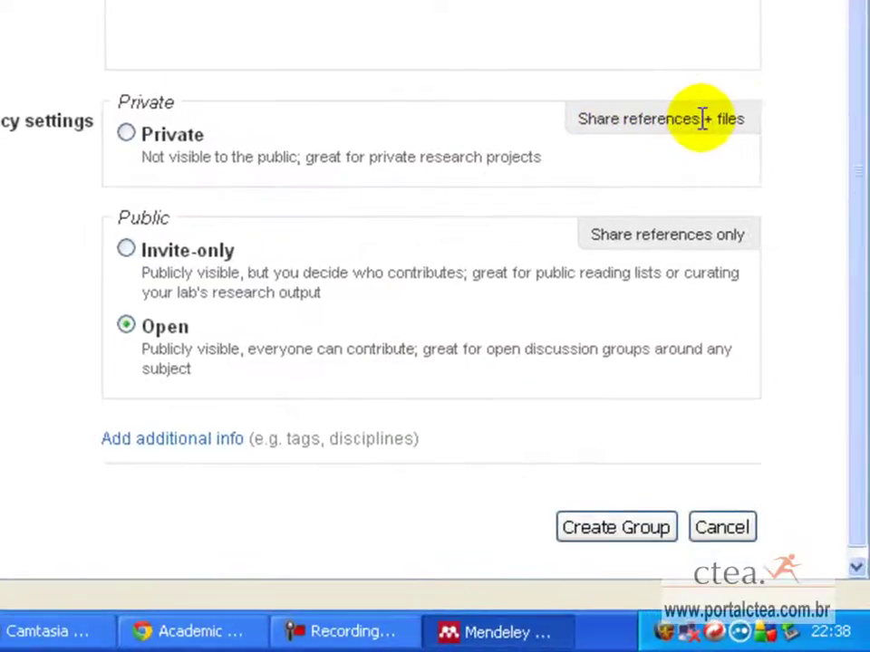
{"action": "left_click_drag", "start_coordinate": [703, 119], "coordinate": [747, 118]}
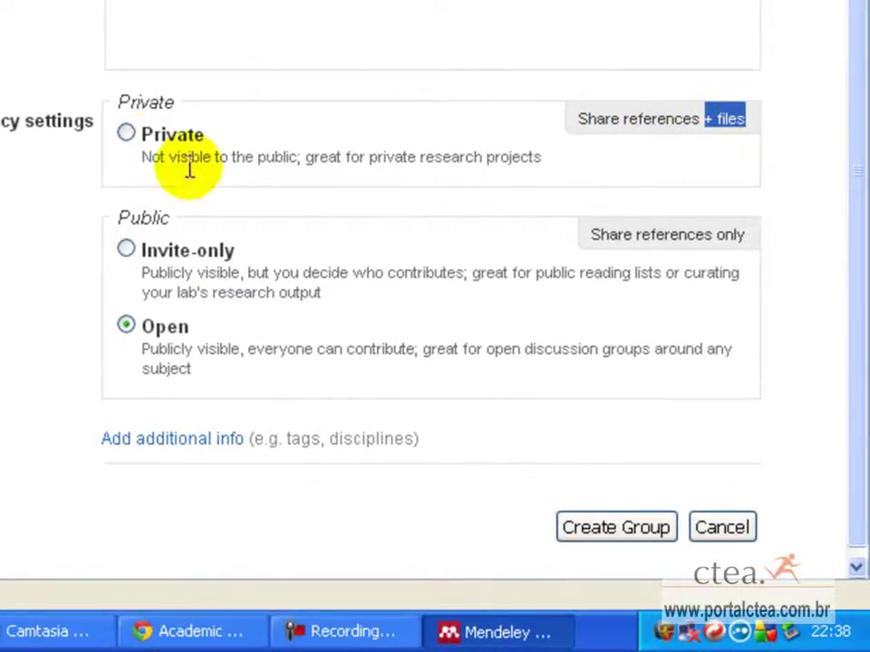
{"action": "left_click", "coordinate": [130, 138]}
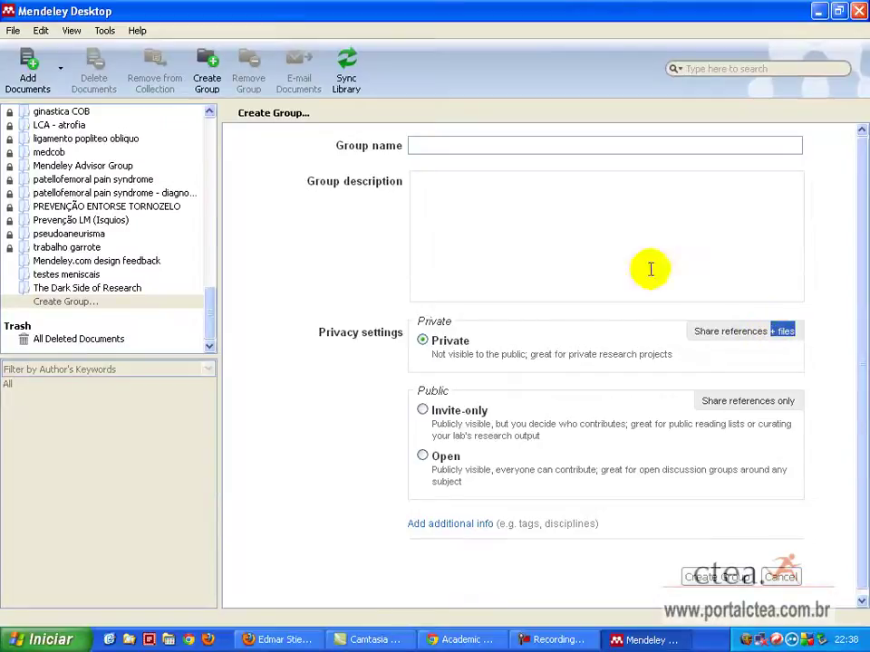
{"action": "left_click", "coordinate": [432, 149]}
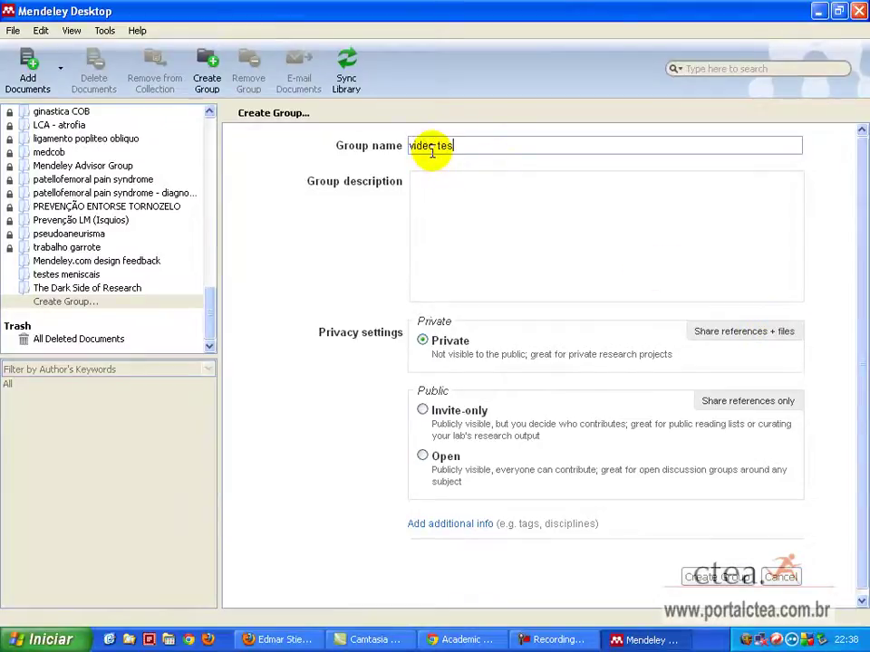
{"action": "left_click", "coordinate": [462, 254]}
{"action": "type", "text": "sdgdfgfdshgfhdf"}
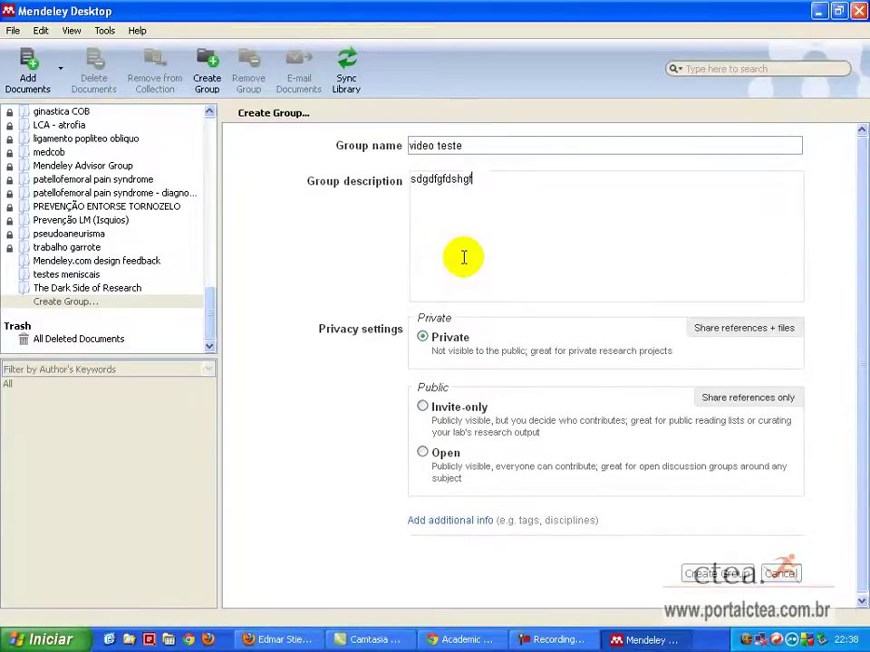
{"action": "left_click", "coordinate": [698, 571]}
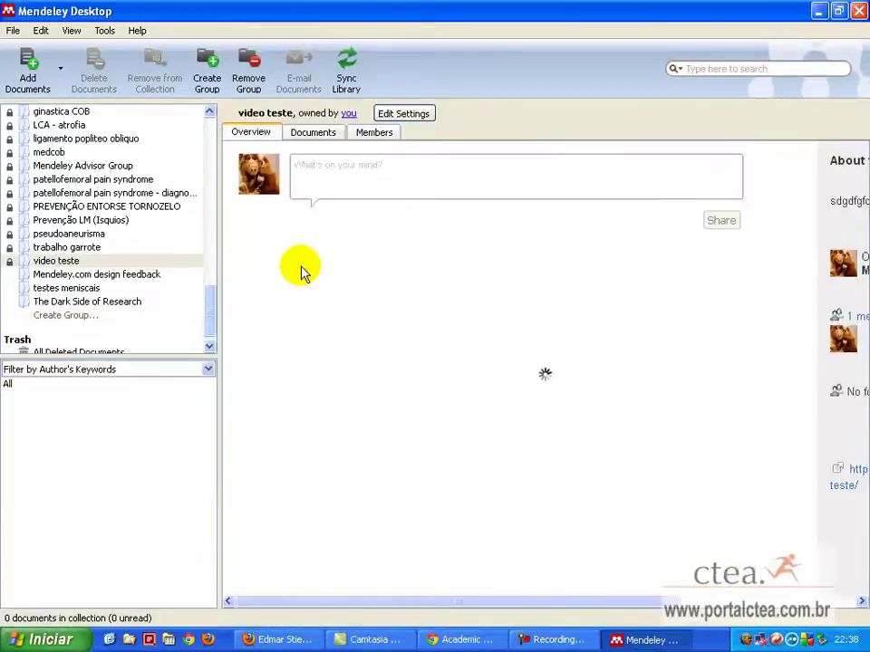
Step: Share the message "yhrtyertert" on the overview of the video teste group
{"action": "left_click", "coordinate": [374, 192]}
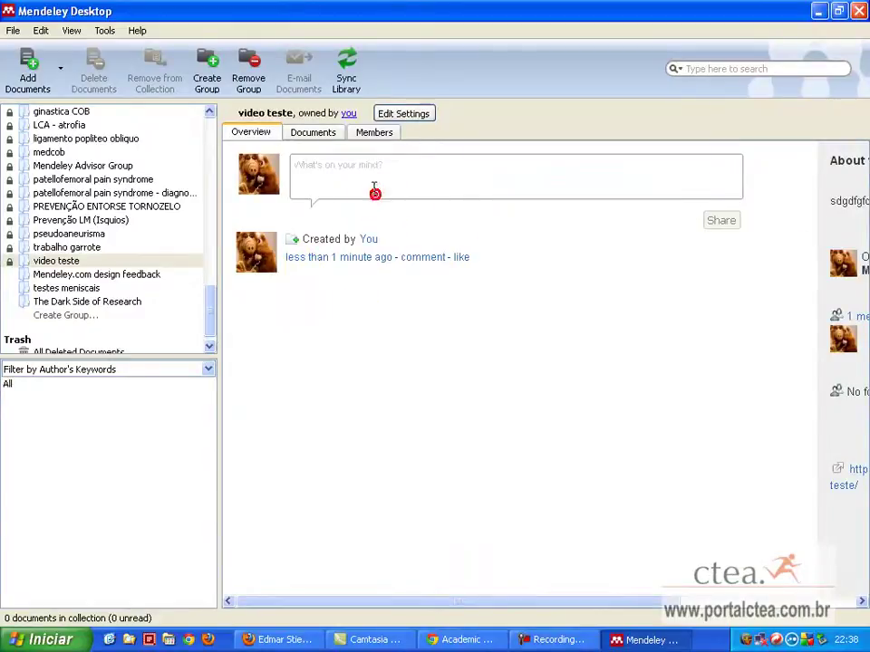
{"action": "type", "text": "yhrtyertert"}
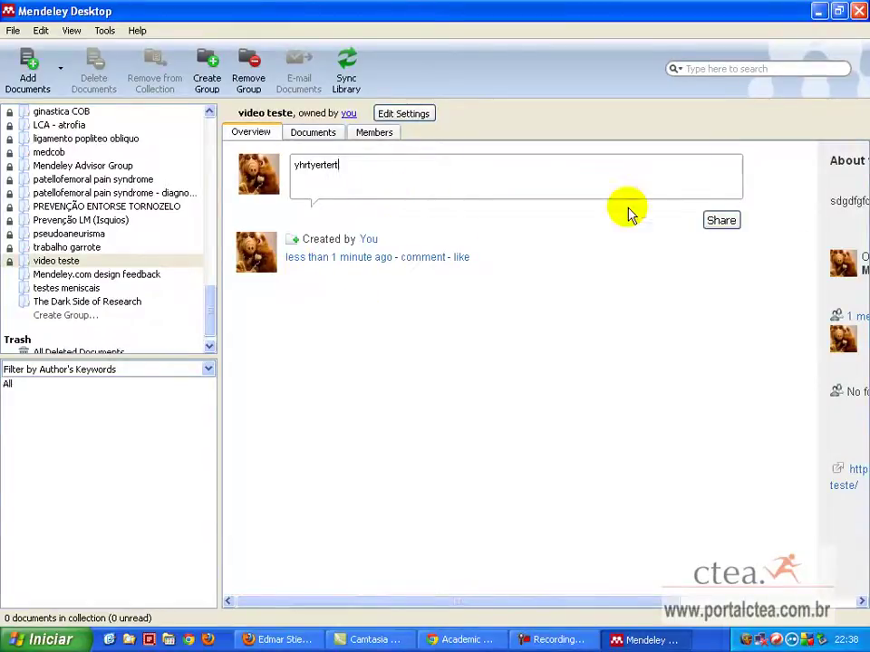
{"action": "left_click", "coordinate": [716, 223]}
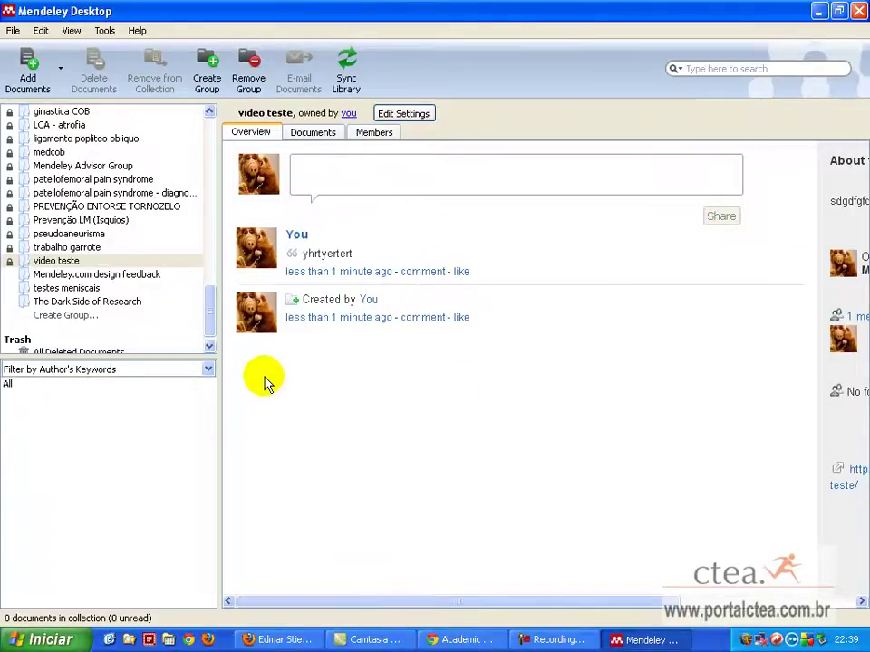
Step: Invite the colleague from the Mendeley contacts to join the video teste group, without a personal message
{"action": "left_click", "coordinate": [387, 136]}
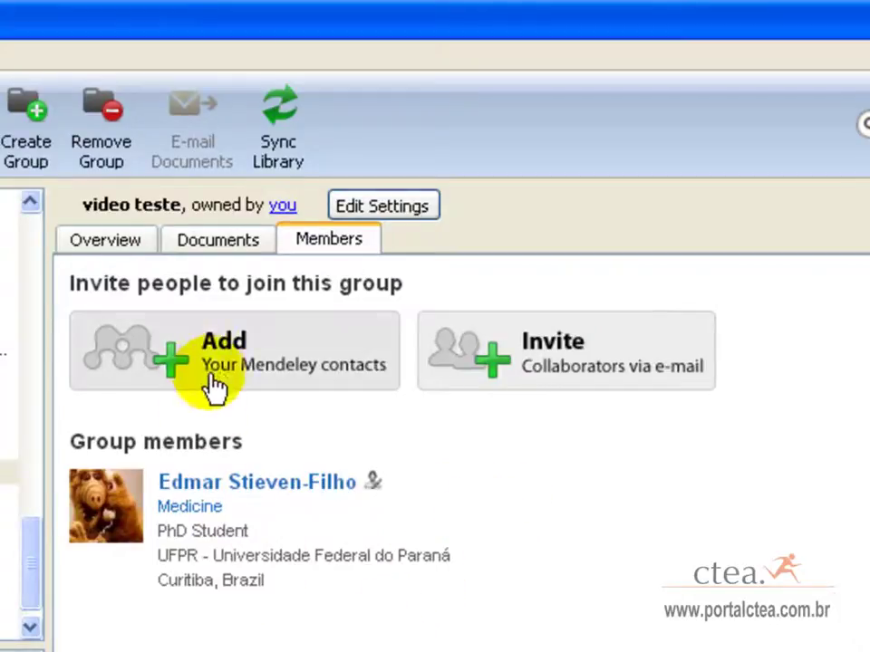
{"action": "left_click", "coordinate": [210, 367]}
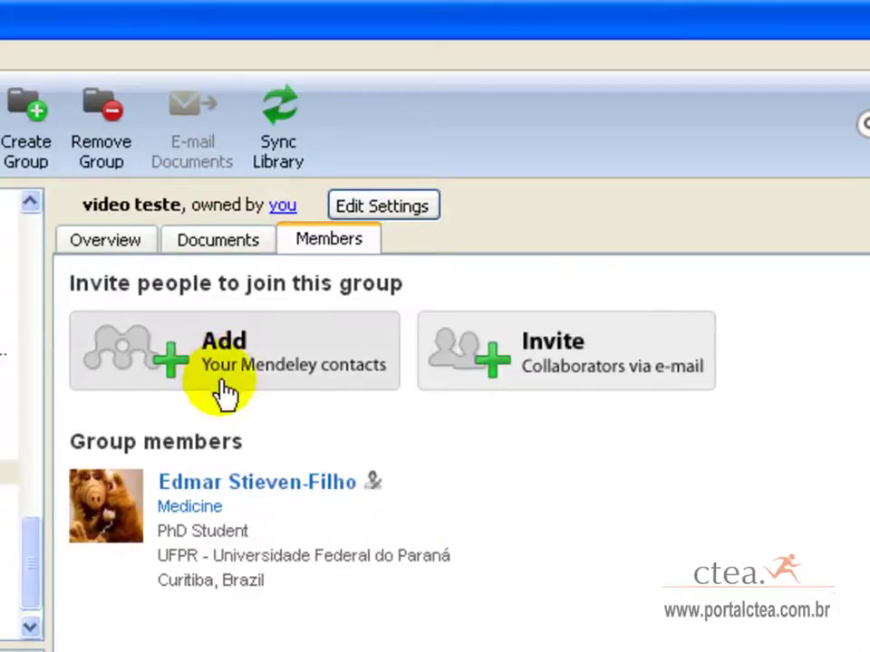
{"action": "left_click", "coordinate": [215, 478]}
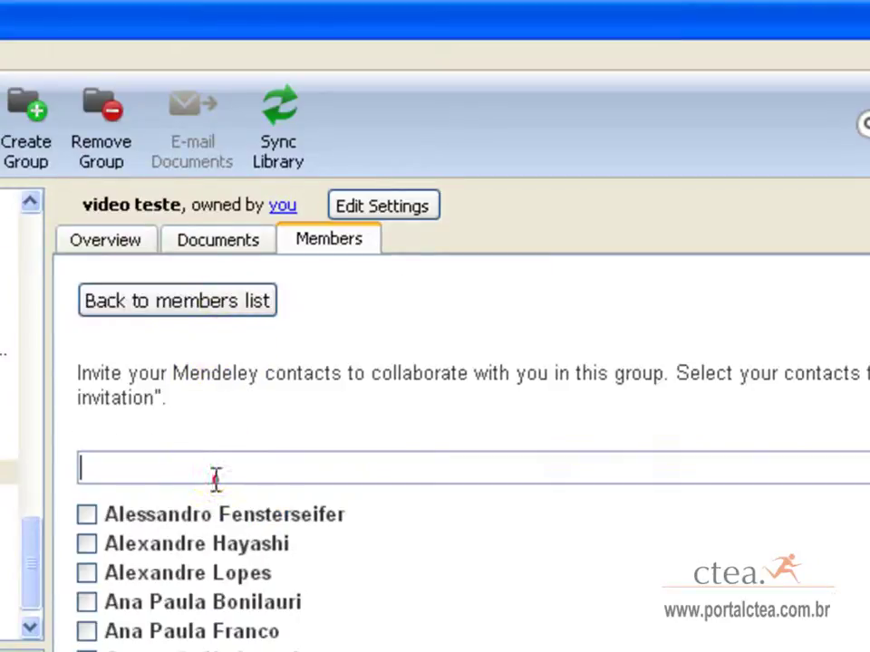
{"action": "type", "text": "joao"}
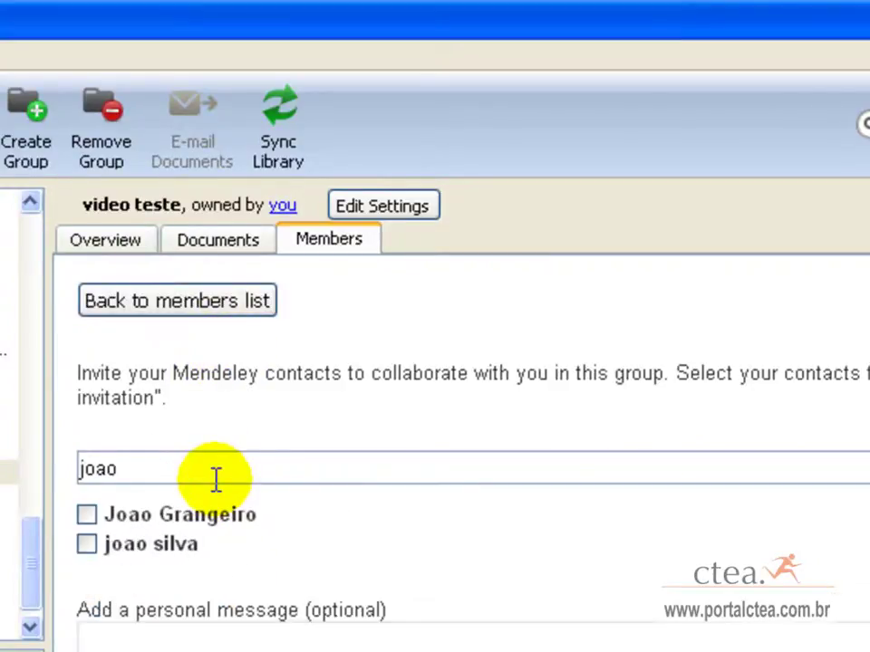
{"action": "left_click", "coordinate": [86, 544]}
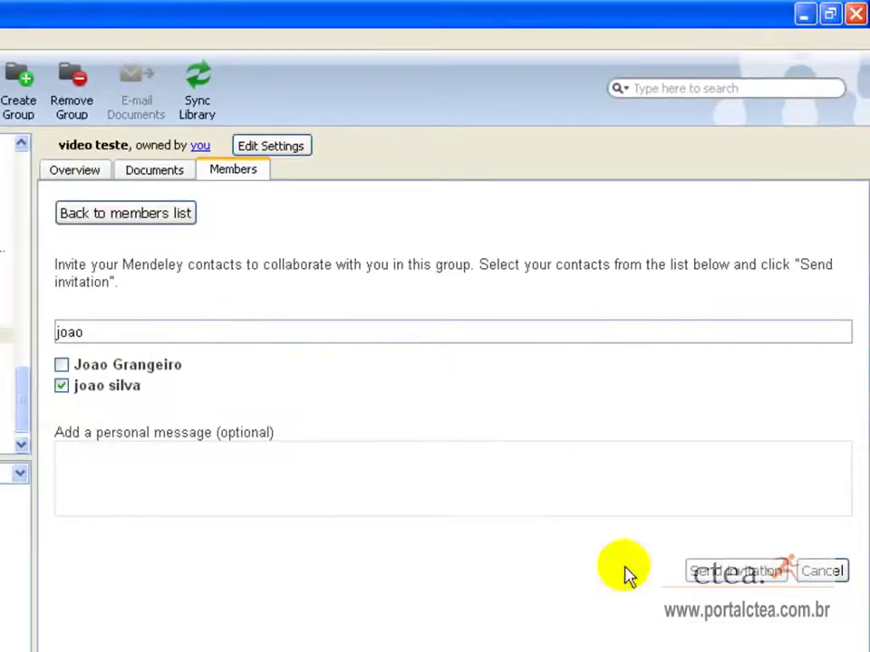
{"action": "left_click", "coordinate": [703, 578]}
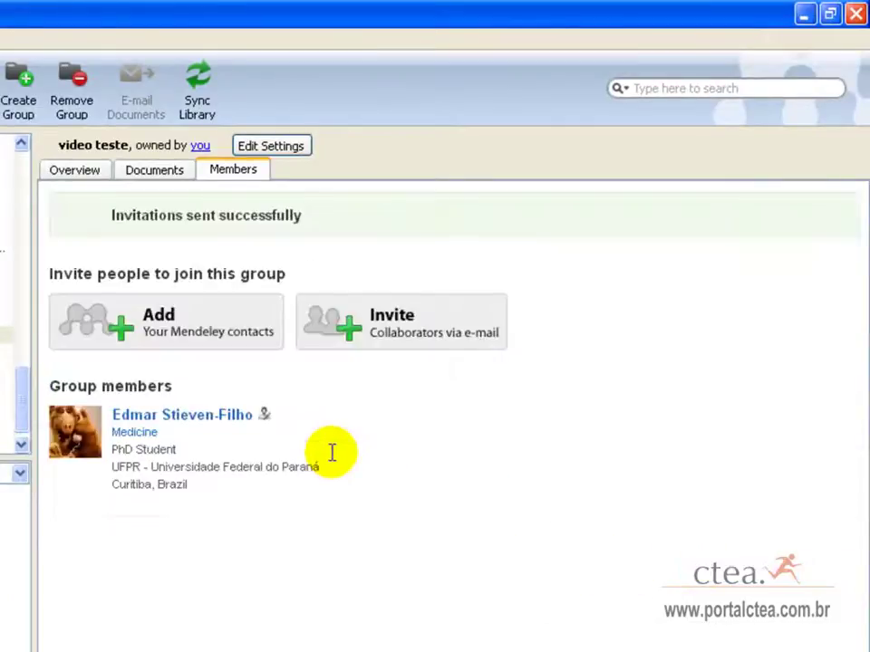
Step: Add the two PDF files from the desktop to the video teste group's documents and sync the library
{"action": "left_click", "coordinate": [156, 172]}
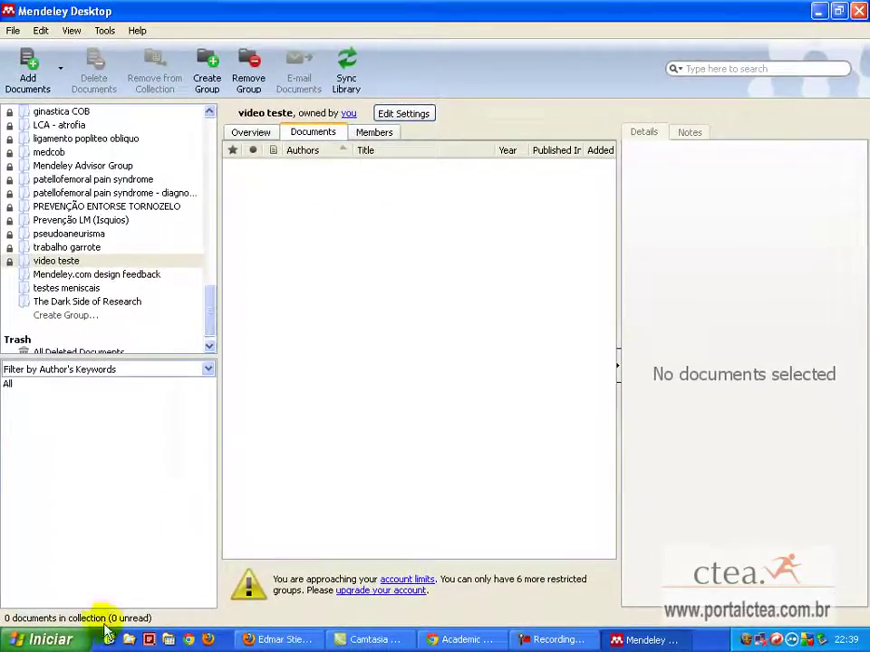
{"action": "left_click", "coordinate": [107, 639]}
{"action": "left_click_drag", "start_coordinate": [258, 356], "coordinate": [107, 311]}
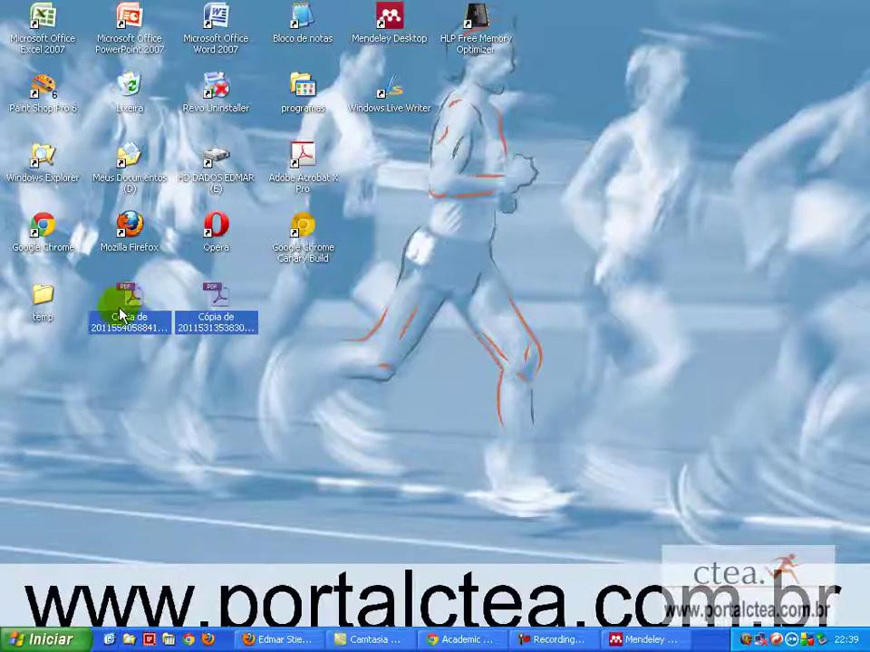
{"action": "left_click_drag", "start_coordinate": [460, 464], "coordinate": [272, 222]}
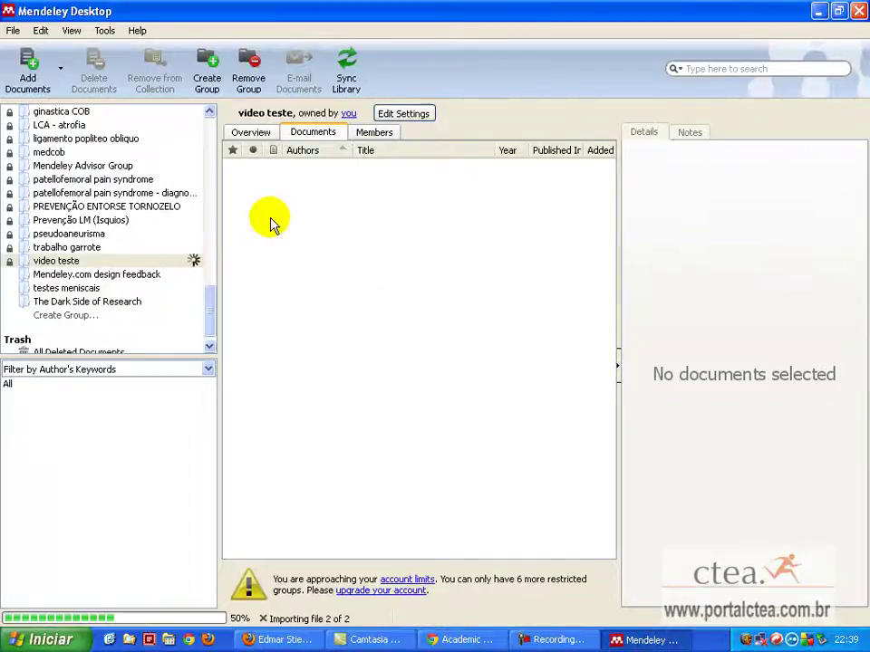
{"action": "left_click", "coordinate": [414, 330]}
{"action": "left_click", "coordinate": [352, 81]}
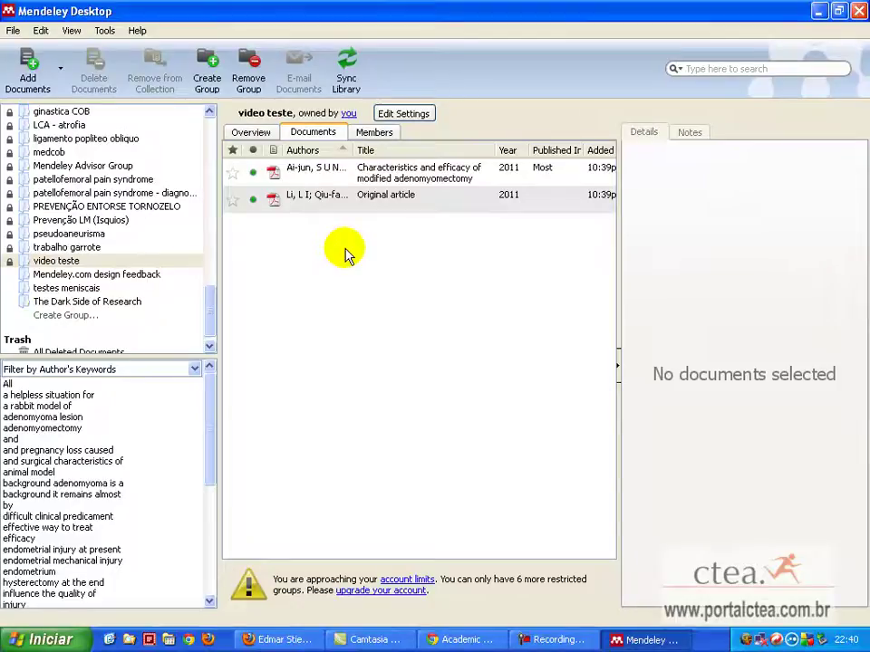
Step: Switch to the colleague's Mendeley account in Firefox, open the video teste invitation message and join the group
{"action": "left_click", "coordinate": [309, 640]}
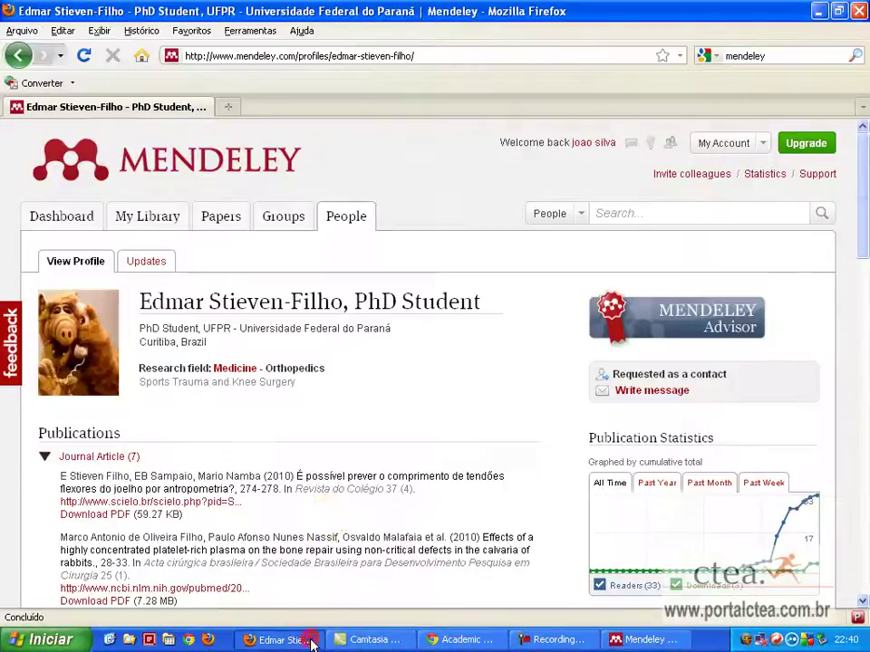
{"action": "left_click", "coordinate": [587, 145]}
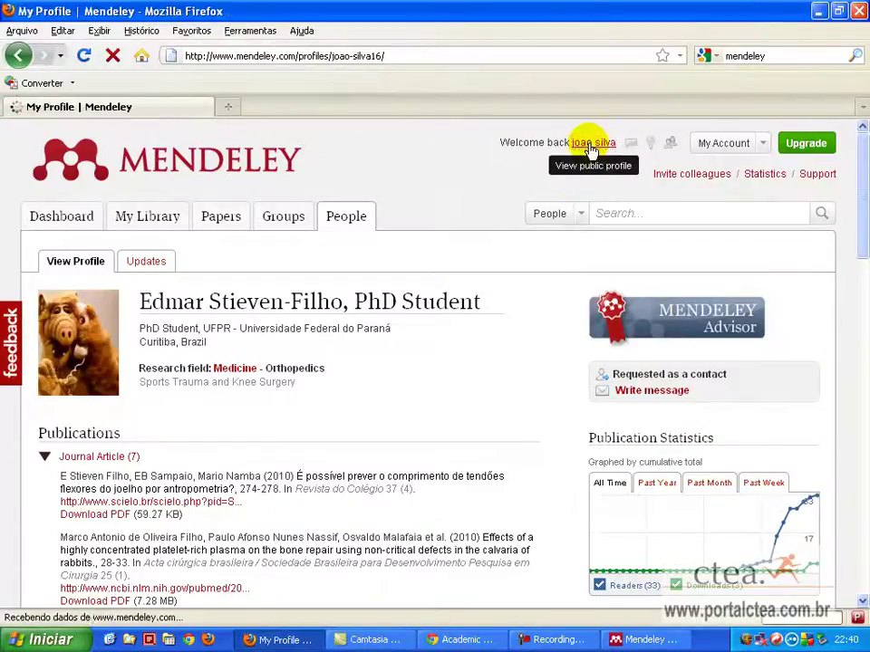
{"action": "left_click", "coordinate": [284, 219]}
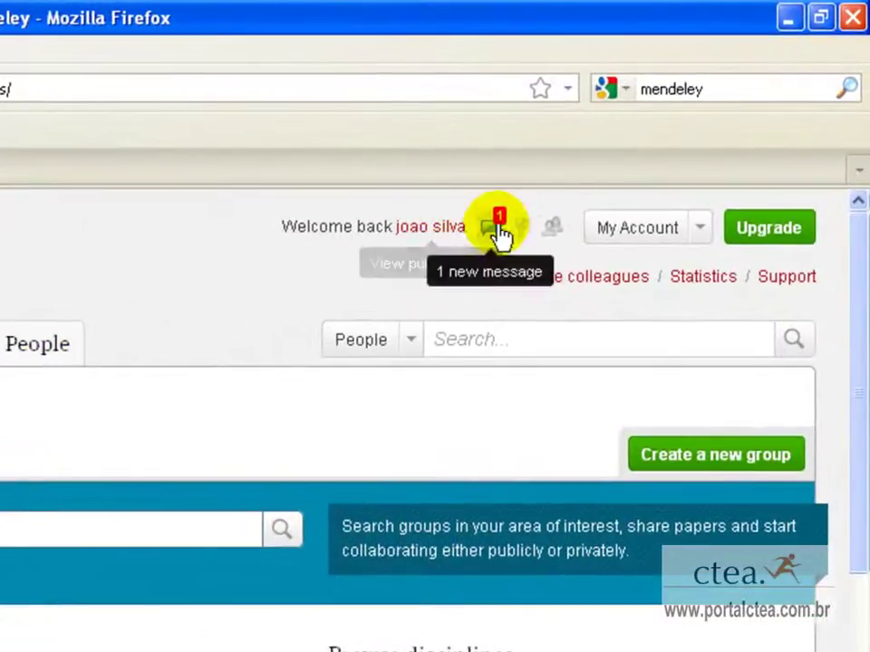
{"action": "left_click", "coordinate": [501, 231]}
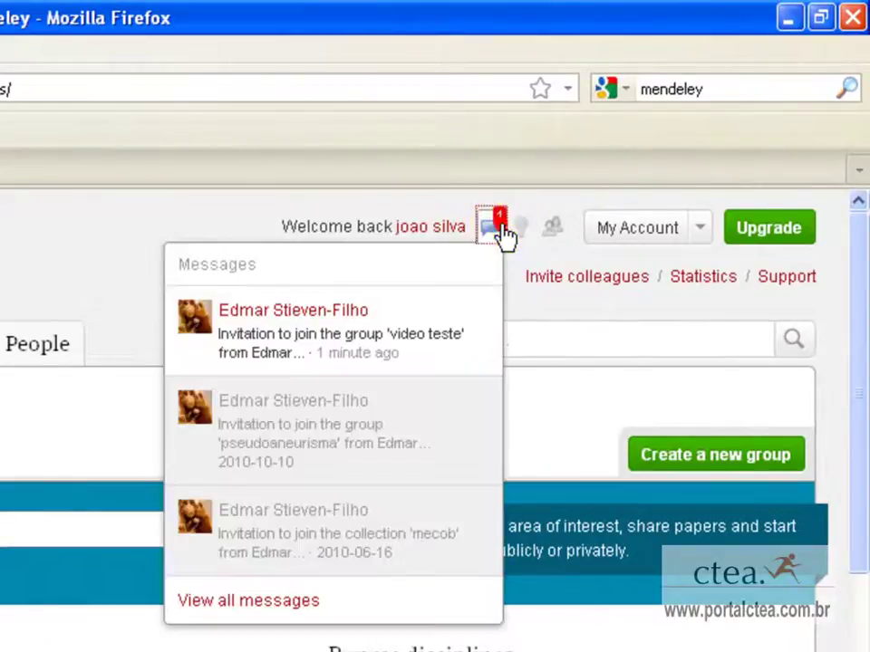
{"action": "left_click", "coordinate": [361, 327]}
{"action": "scroll", "coordinate": [362, 299], "scroll_direction": "down", "scroll_amount": 3}
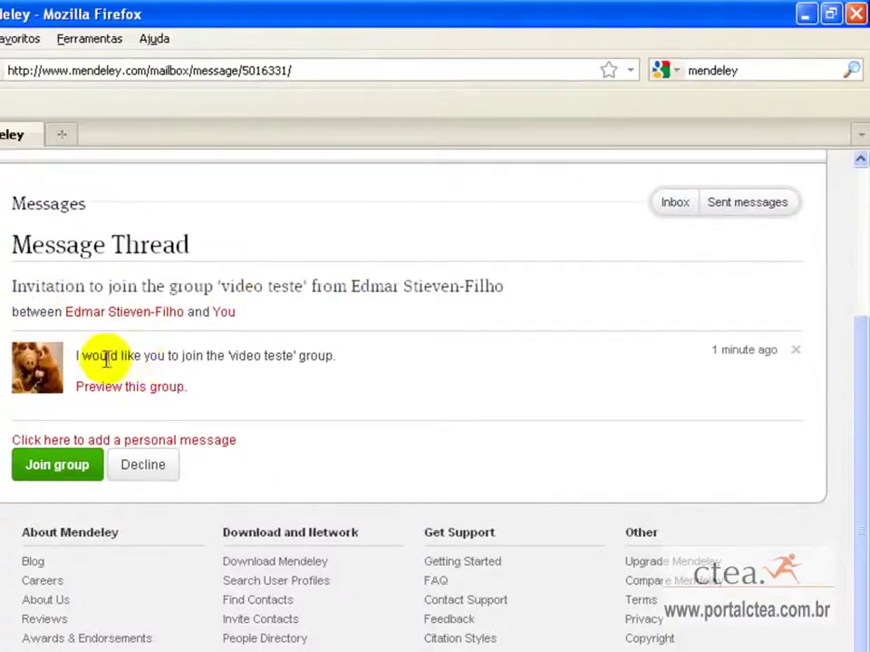
{"action": "left_click_drag", "start_coordinate": [316, 287], "coordinate": [220, 286]}
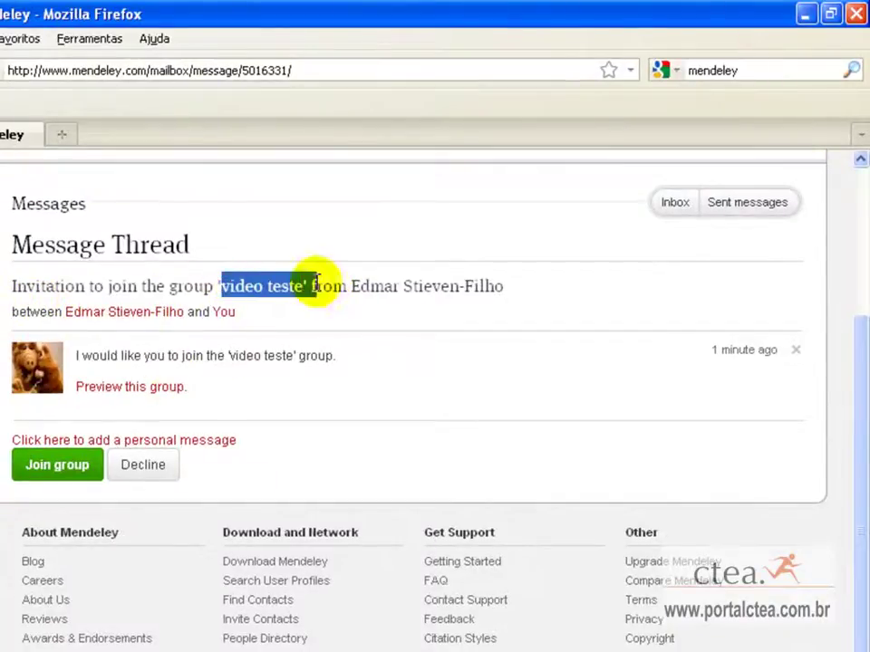
{"action": "left_click", "coordinate": [57, 464]}
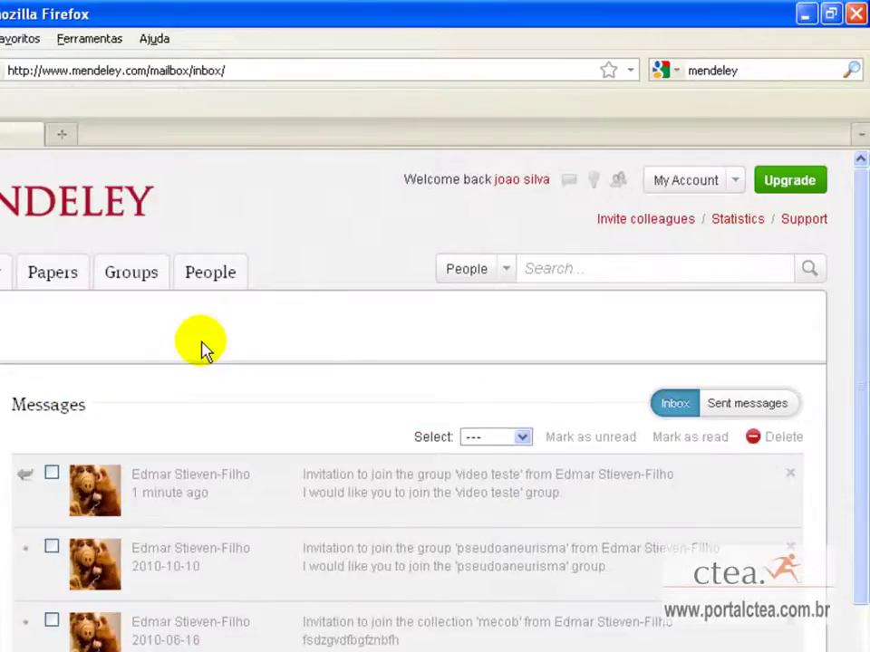
Step: Open the video teste group's page from the groups the colleague is a member of
{"action": "left_click", "coordinate": [123, 268]}
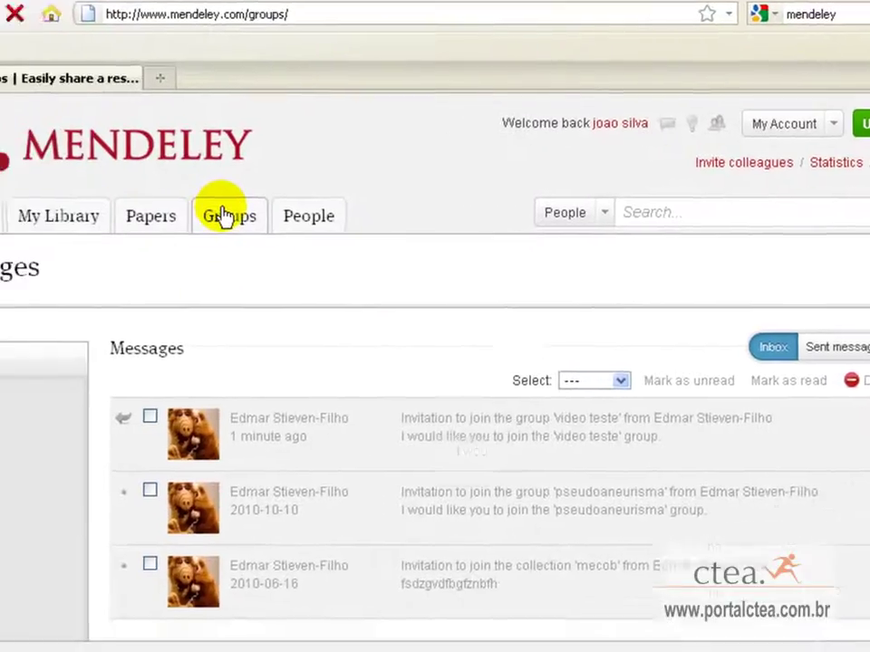
{"action": "scroll", "coordinate": [123, 335], "scroll_direction": "down", "scroll_amount": 1}
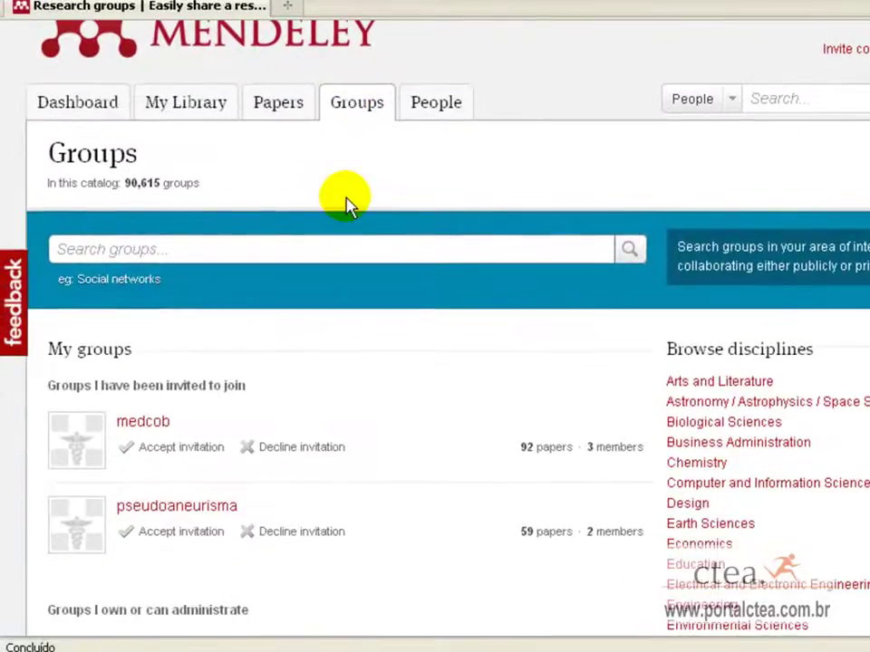
{"action": "scroll", "coordinate": [344, 204], "scroll_direction": "down", "scroll_amount": 4}
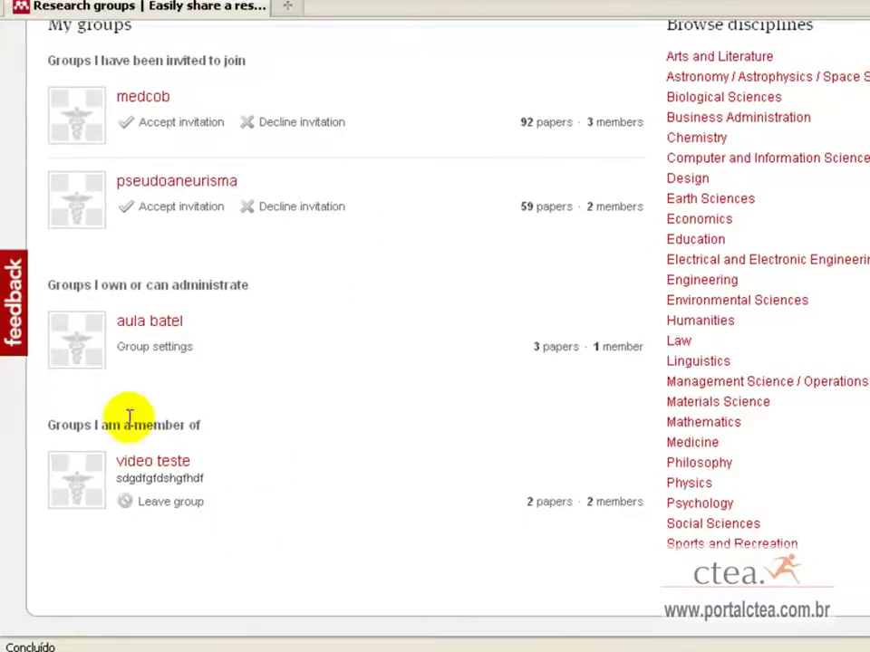
{"action": "left_click", "coordinate": [176, 471]}
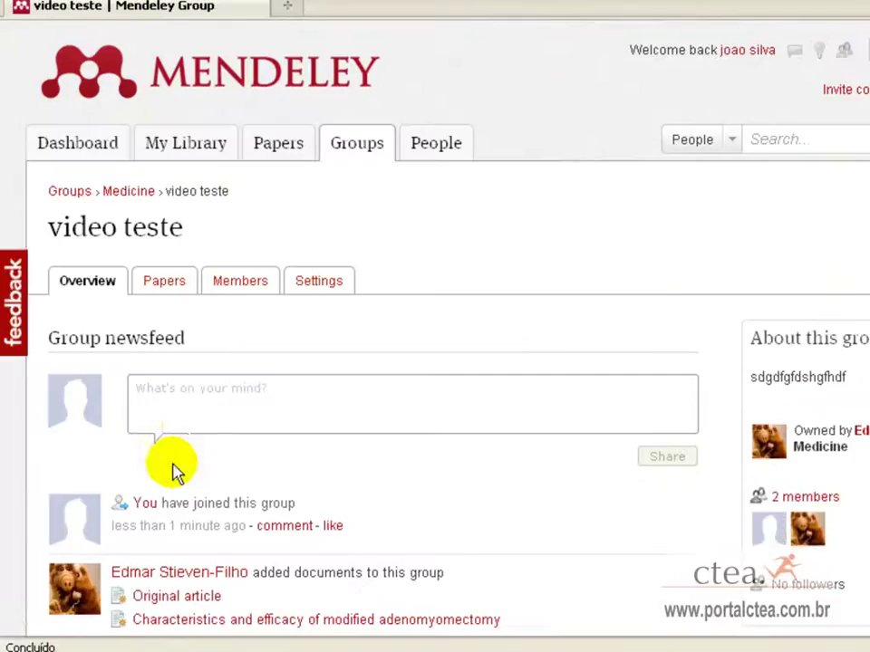
Step: Examine the papers shared in the video teste group and its newsfeed on the website
{"action": "scroll", "coordinate": [186, 423], "scroll_direction": "down", "scroll_amount": 1}
{"action": "left_click", "coordinate": [166, 222]}
{"action": "scroll", "coordinate": [335, 346], "scroll_direction": "down", "scroll_amount": 2}
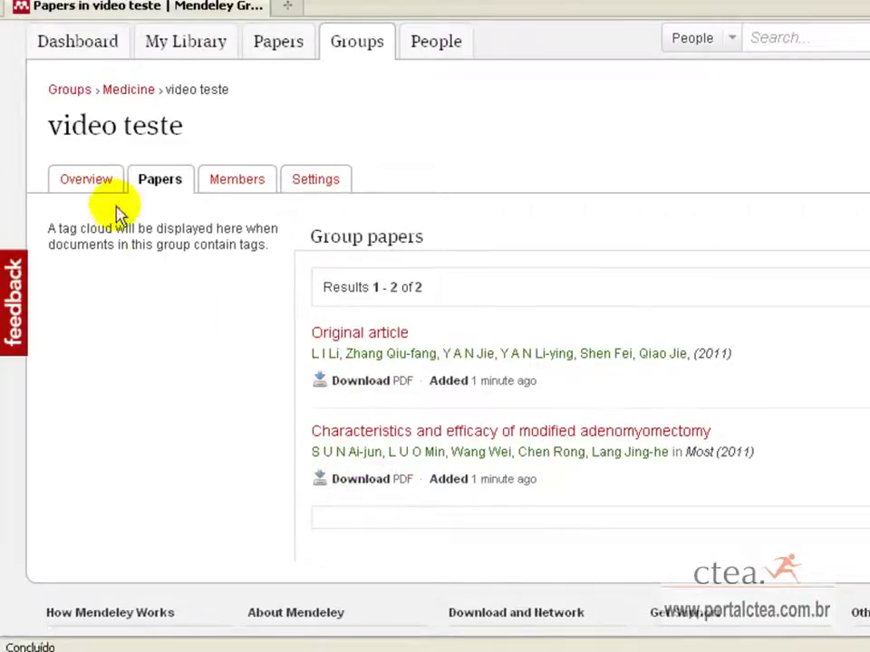
{"action": "left_click", "coordinate": [98, 186]}
{"action": "scroll", "coordinate": [321, 343], "scroll_direction": "down", "scroll_amount": 3}
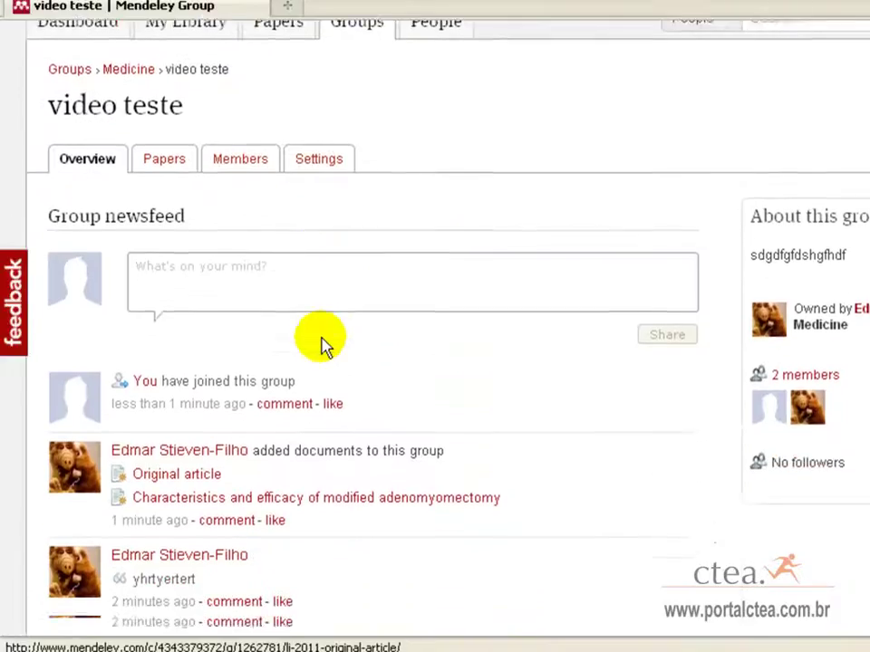
{"action": "scroll", "coordinate": [320, 344], "scroll_direction": "up", "scroll_amount": 3}
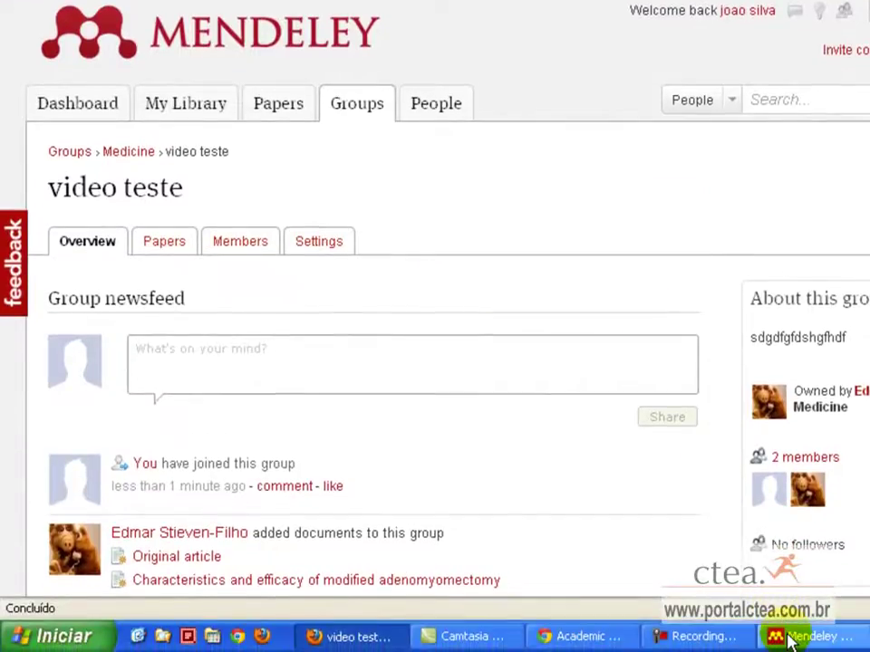
Step: Switch to Mendeley Desktop and highlight the adenomyomectomy article's abstract from "Background" to "significant symptom relief" in the Results, closing the article when done
{"action": "left_click", "coordinate": [788, 639]}
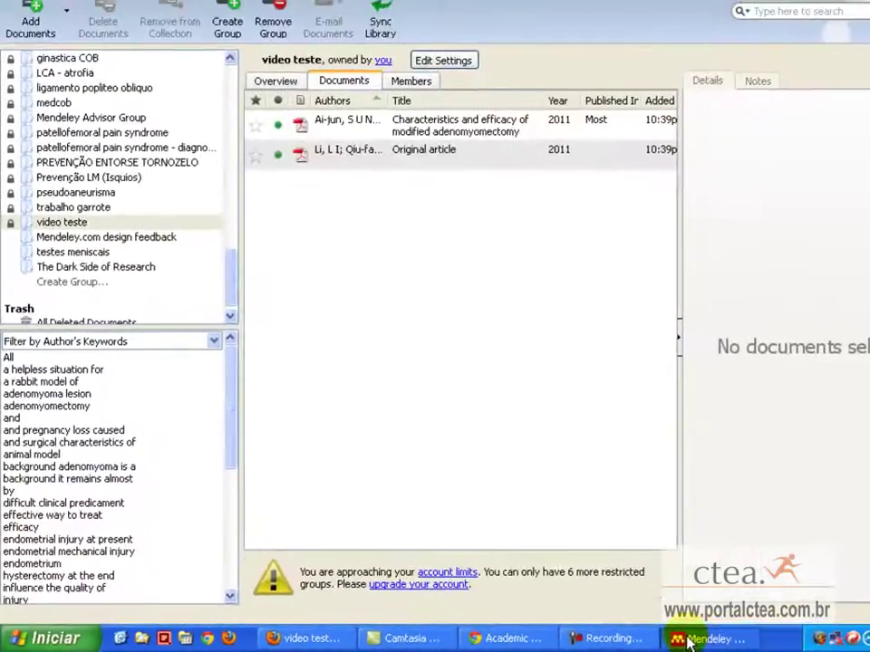
{"action": "double_click", "coordinate": [317, 125]}
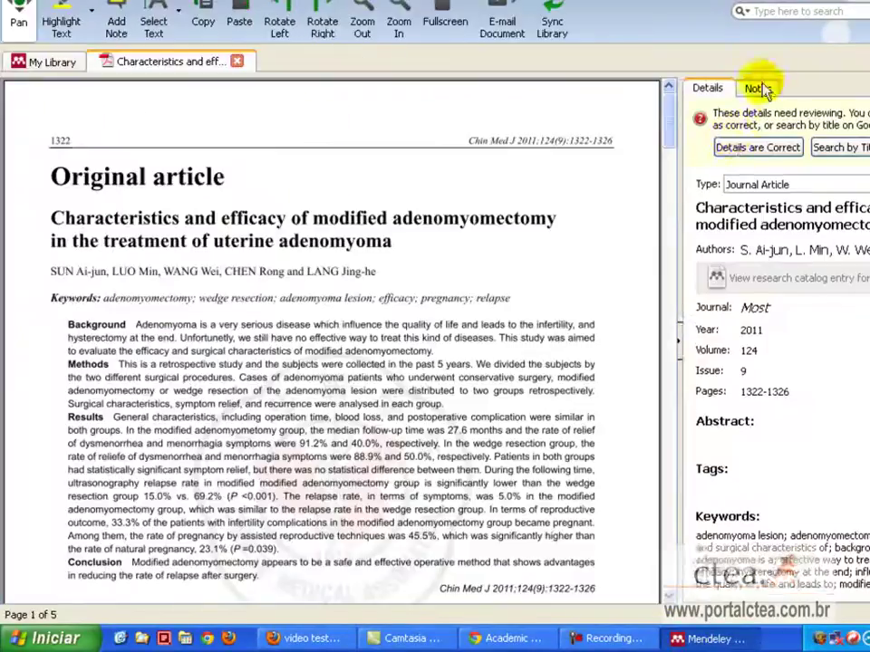
{"action": "left_click", "coordinate": [759, 86]}
{"action": "left_click", "coordinate": [62, 25]}
{"action": "left_click_drag", "start_coordinate": [73, 323], "coordinate": [246, 470]}
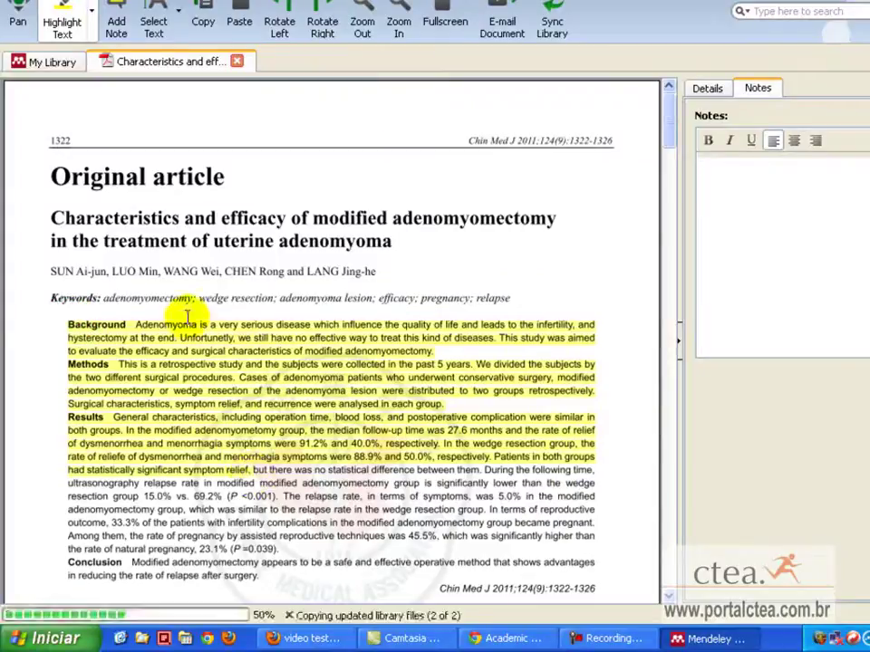
{"action": "left_click", "coordinate": [236, 62]}
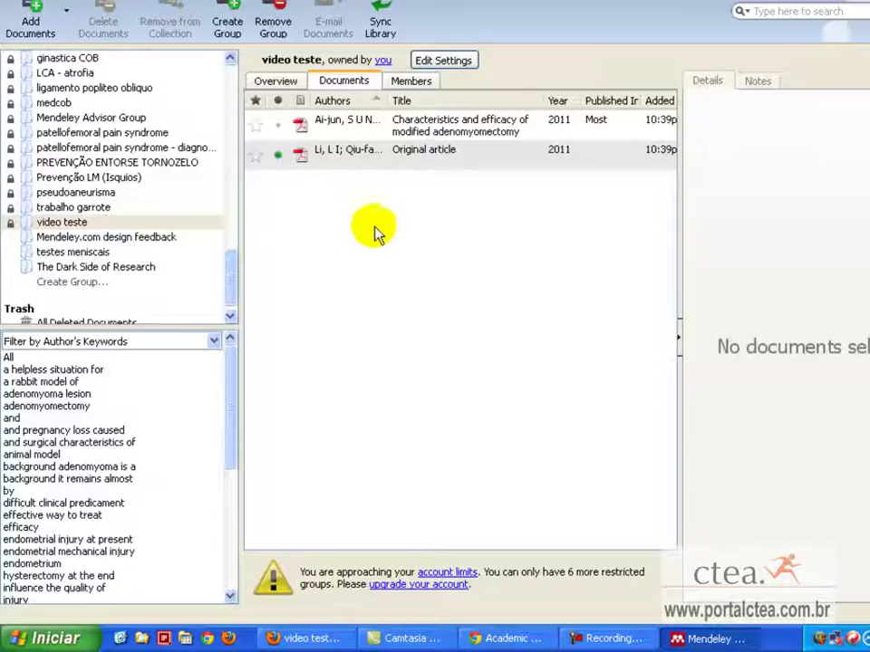
Step: Review the video teste group's settings, including image, web space usage, privacy, file synchronization, tags and disciplines
{"action": "left_click", "coordinate": [430, 64]}
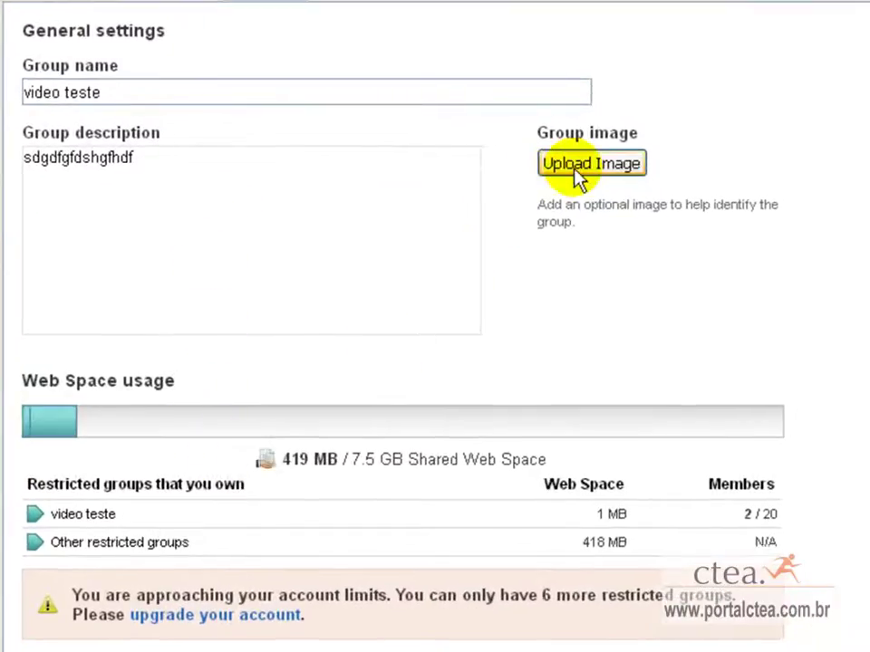
{"action": "scroll", "coordinate": [259, 423], "scroll_direction": "down", "scroll_amount": 4}
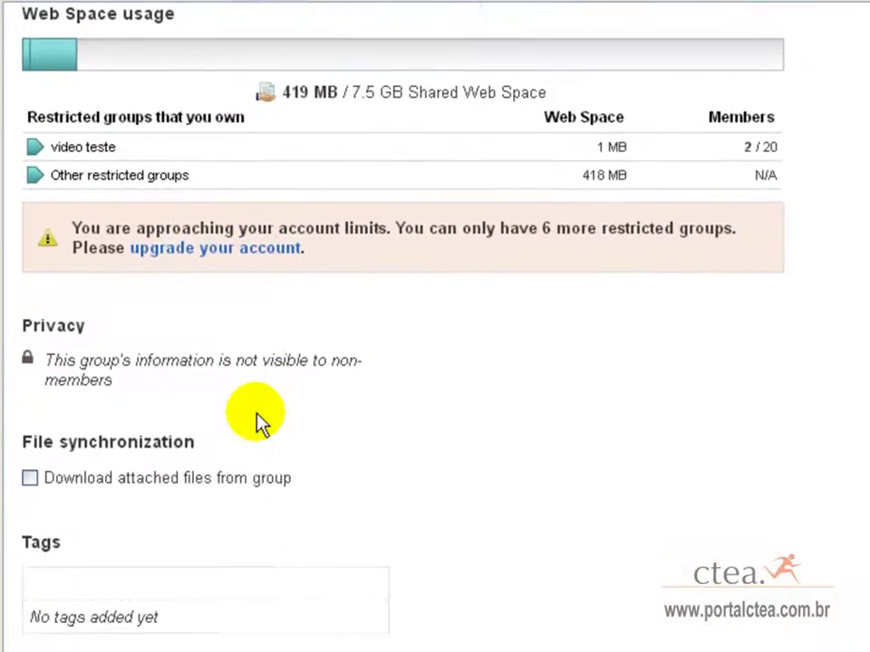
{"action": "scroll", "coordinate": [258, 423], "scroll_direction": "down", "scroll_amount": 2}
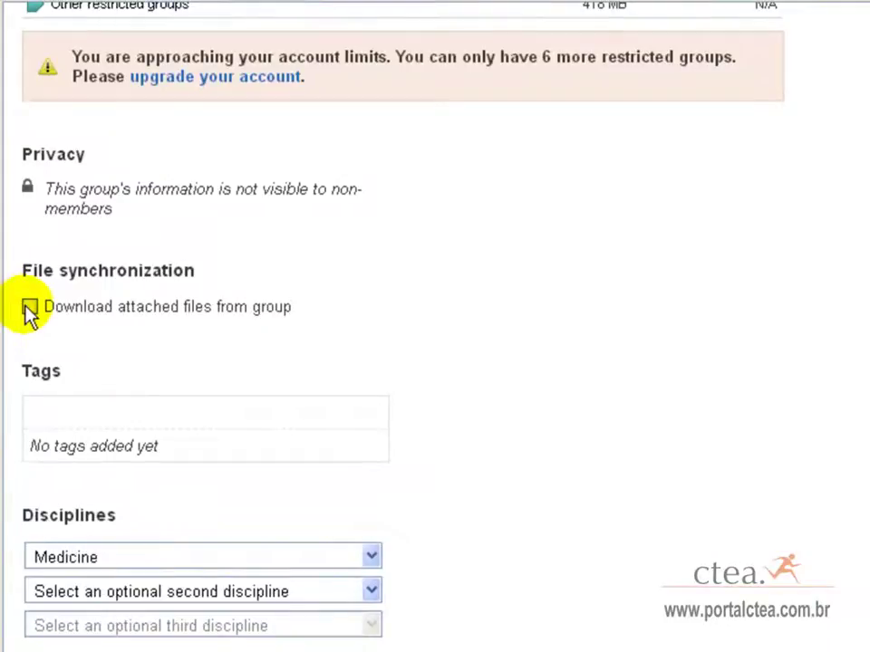
{"action": "scroll", "coordinate": [285, 362], "scroll_direction": "down", "scroll_amount": 1}
{"action": "scroll", "coordinate": [281, 382], "scroll_direction": "down", "scroll_amount": 2}
{"action": "scroll", "coordinate": [172, 426], "scroll_direction": "up", "scroll_amount": 6}
{"action": "scroll", "coordinate": [172, 440], "scroll_direction": "up", "scroll_amount": 3}
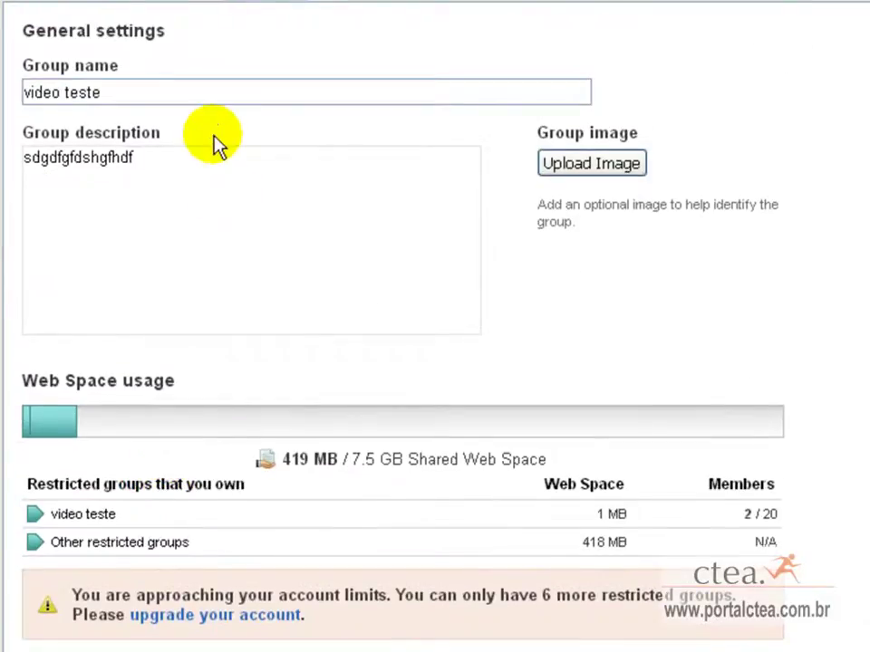